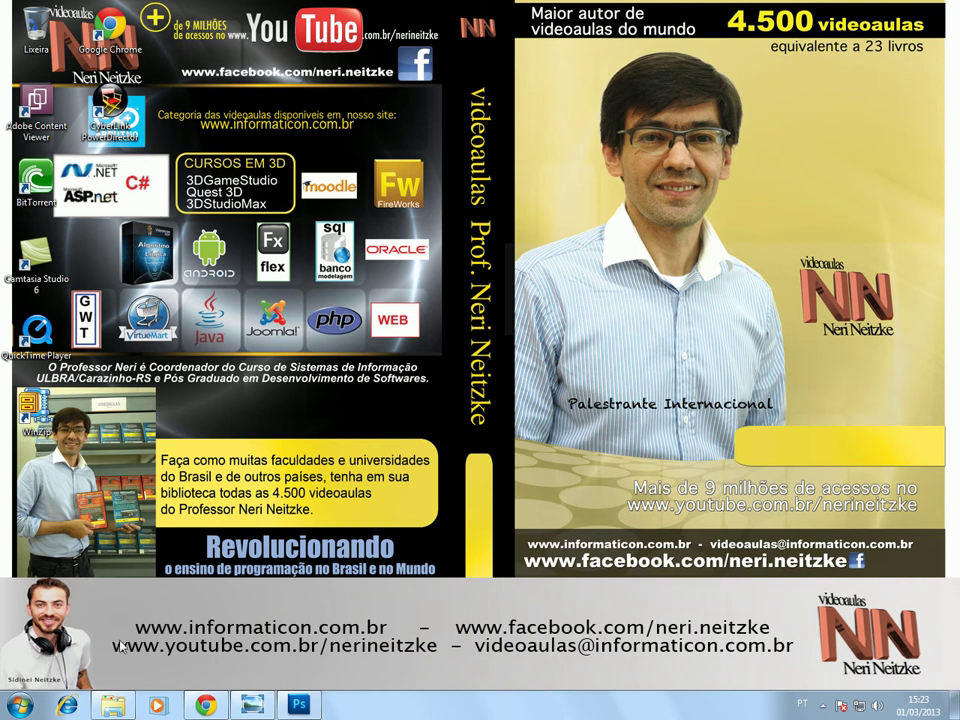
Glance at the PLACA VIDEO AULAS image, return to the desktop, then switch back to Photoshop.
click(258, 705)
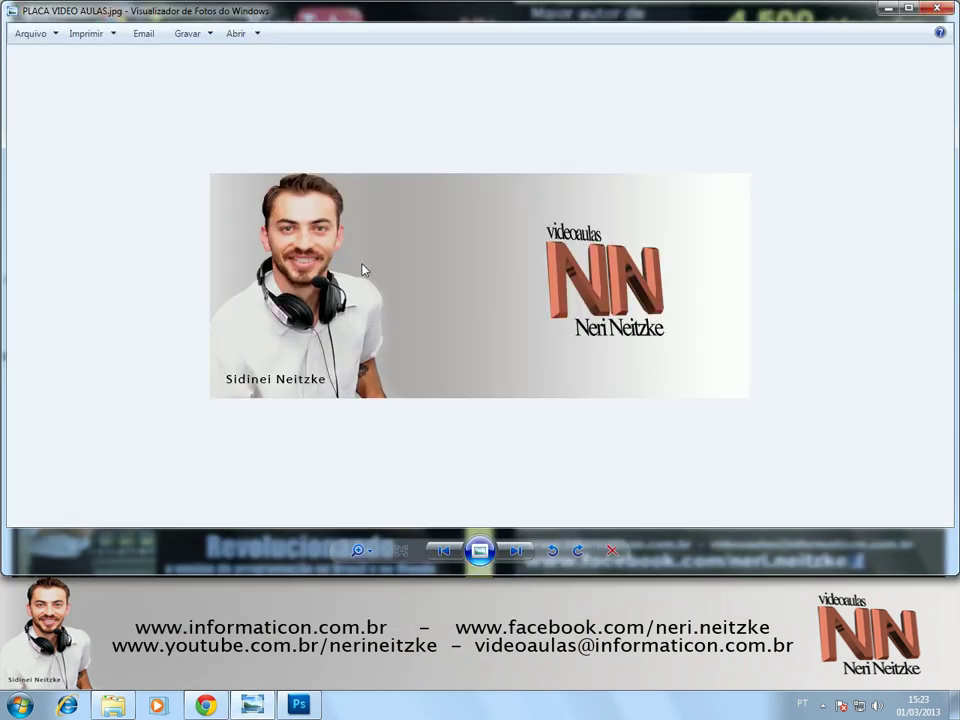
click(886, 8)
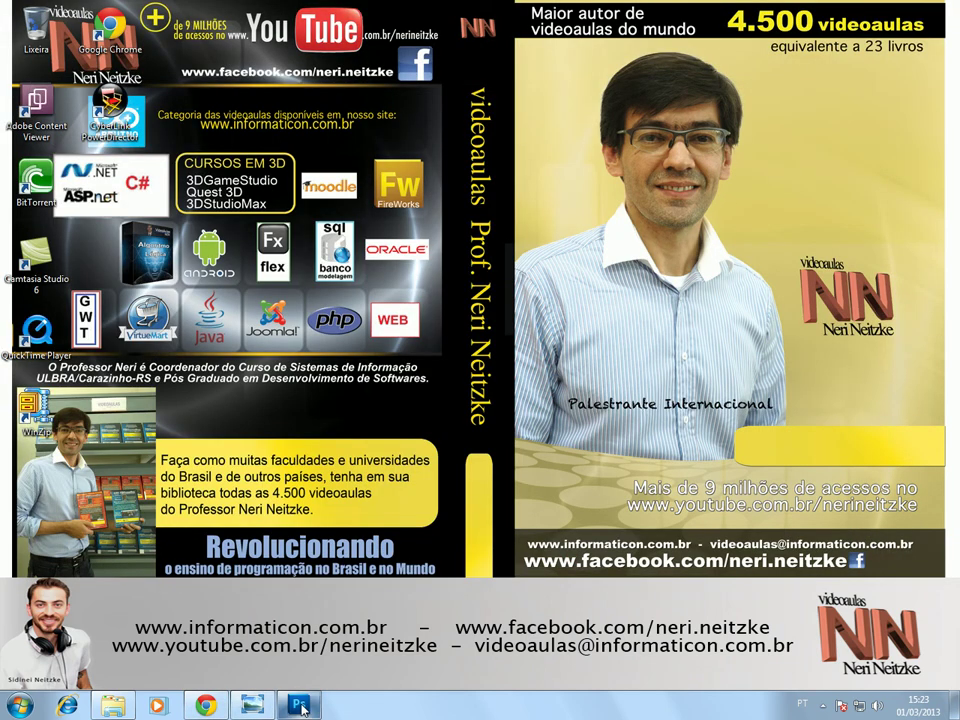
click(300, 706)
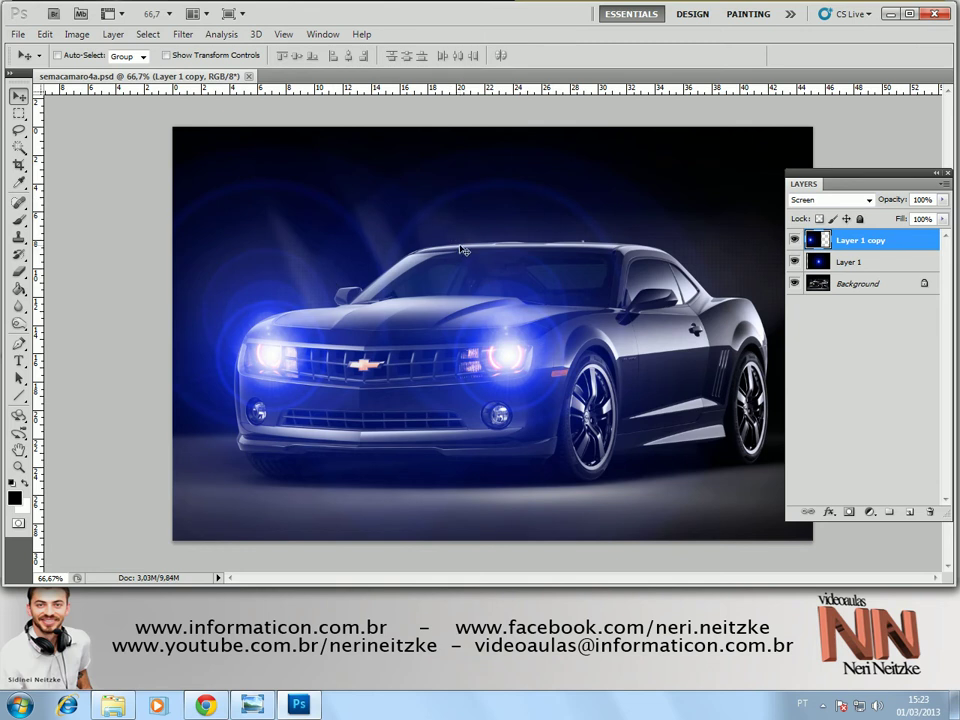
Close the finished Camaro document and open semacamaro4a.jpg from Explorer with Adobe Photoshop CS5.1.
click(250, 77)
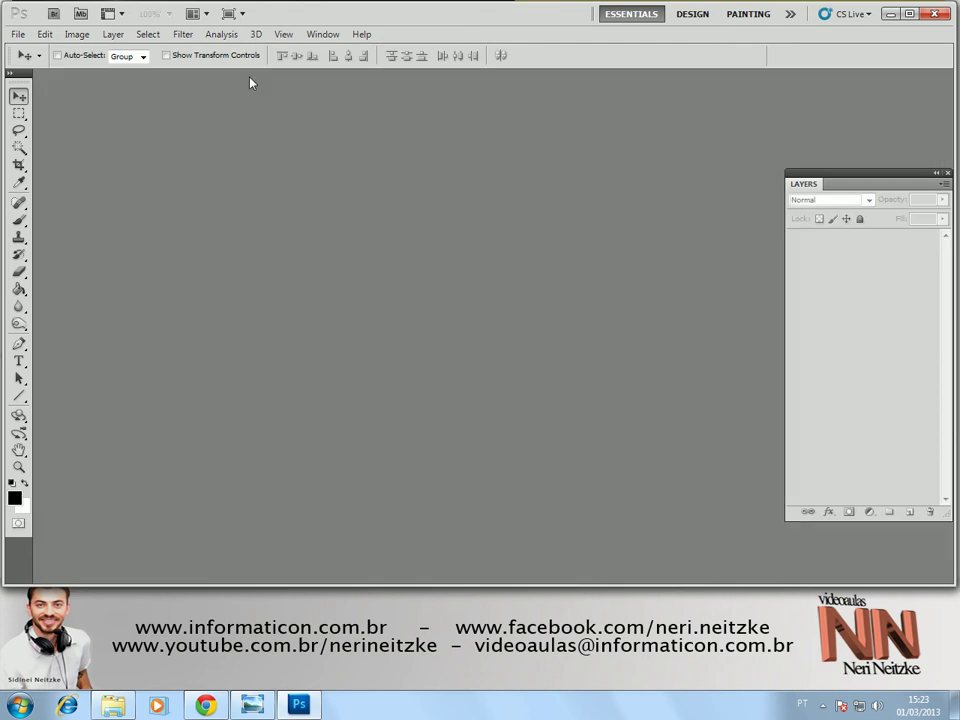
click(116, 706)
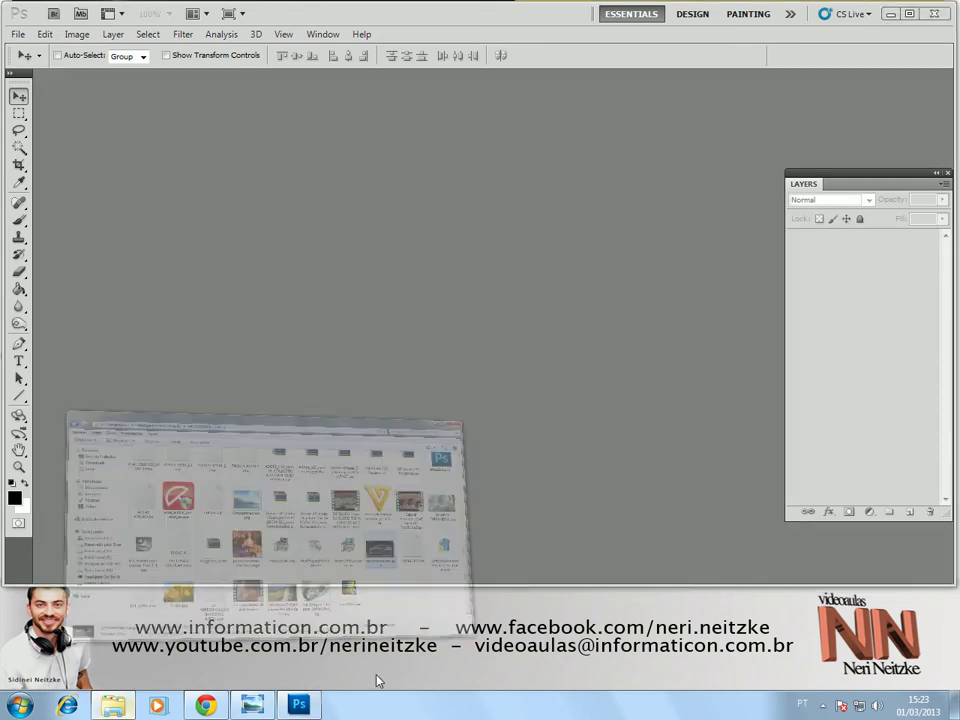
right_click(745, 365)
mouse_move(760, 131)
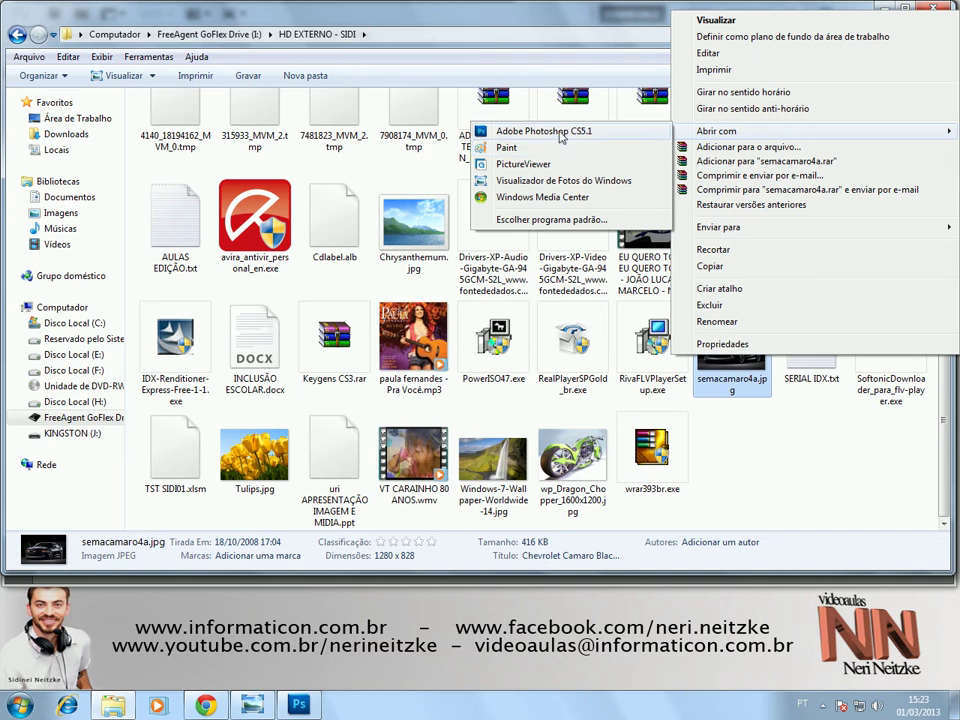
click(561, 134)
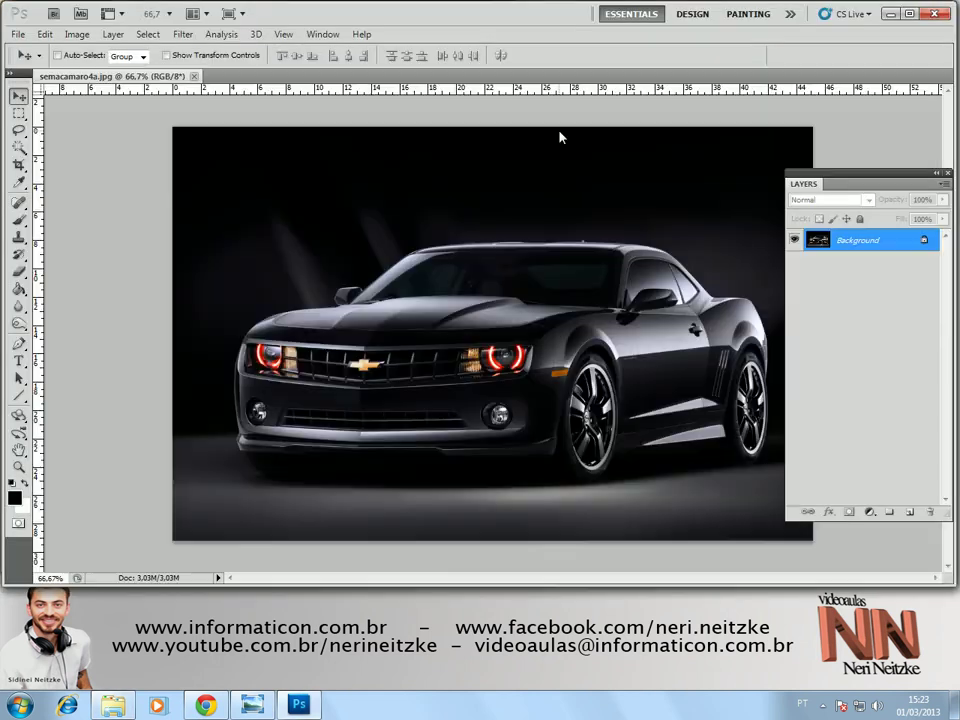
Convert the Background into an editable Layer 0 and redock the Layers panel beside the canvas.
drag(821, 181, 665, 199)
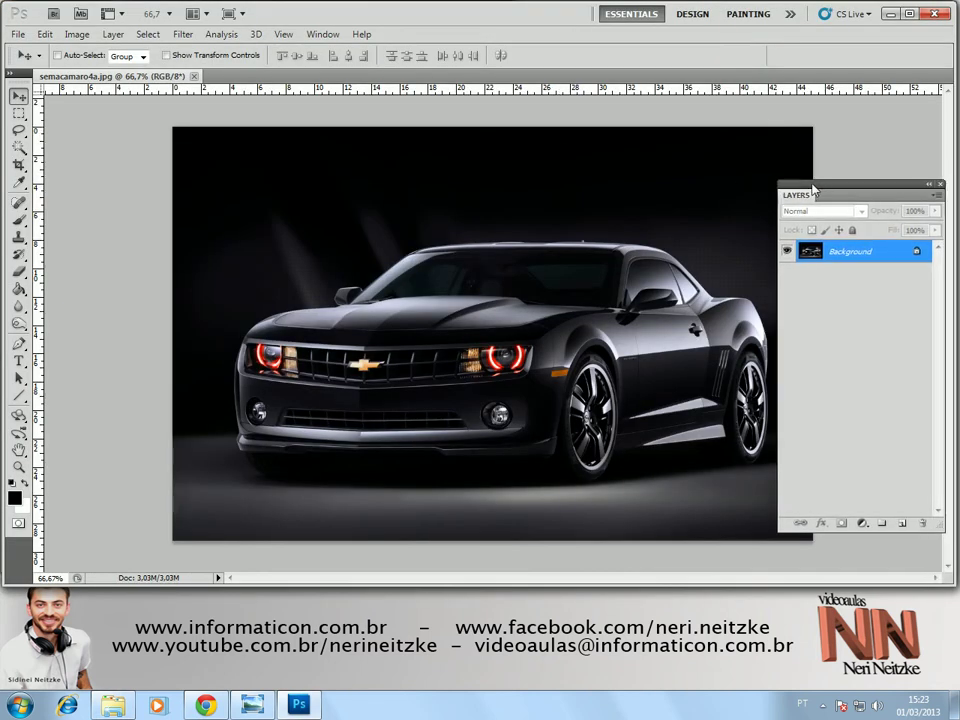
double_click(765, 263)
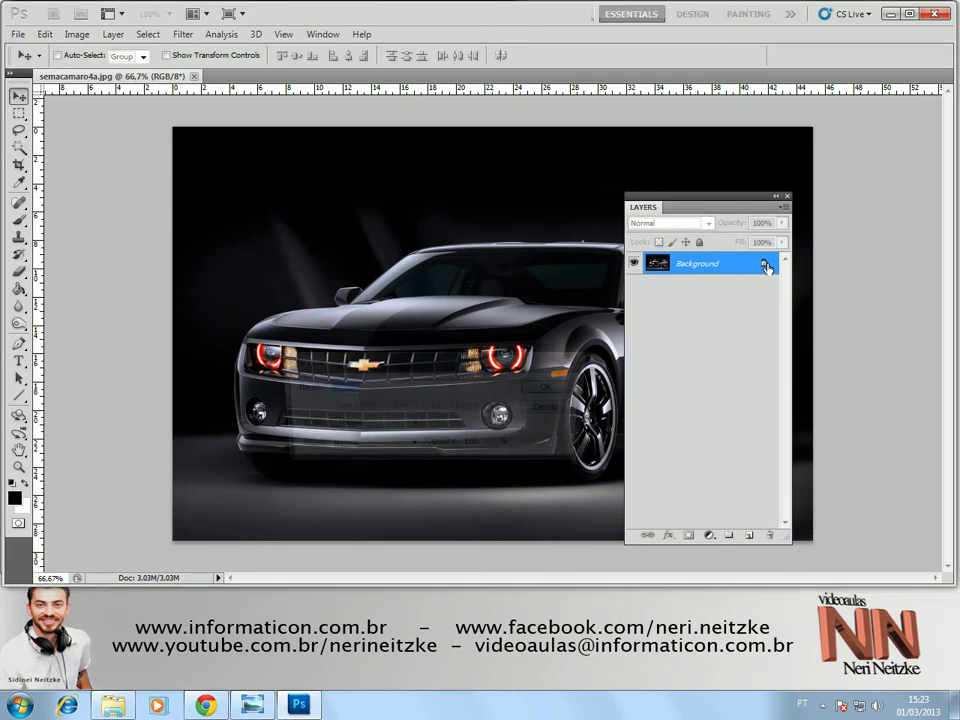
click(568, 388)
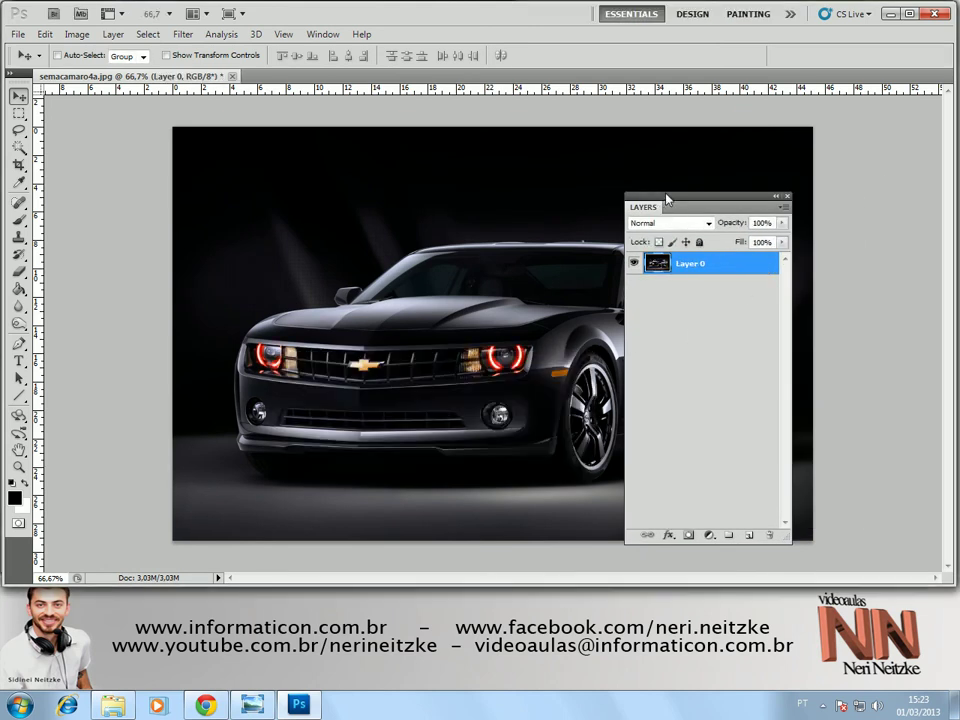
drag(666, 199, 828, 172)
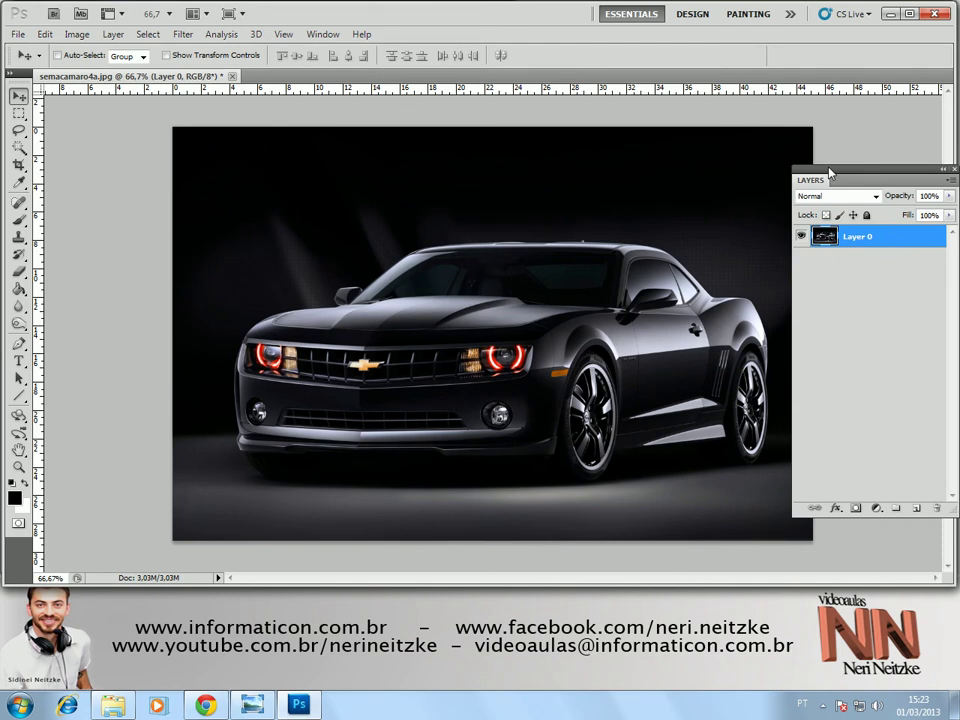
drag(829, 173, 827, 160)
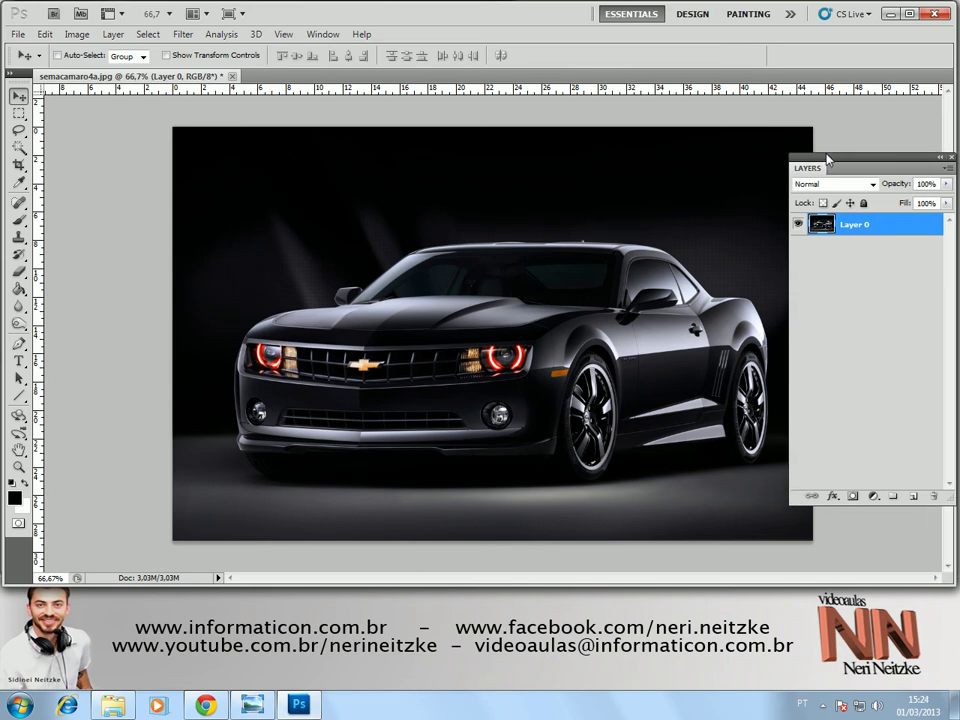
Open the Lens Flare filter and position the flare centre on the car's right headlight.
click(184, 38)
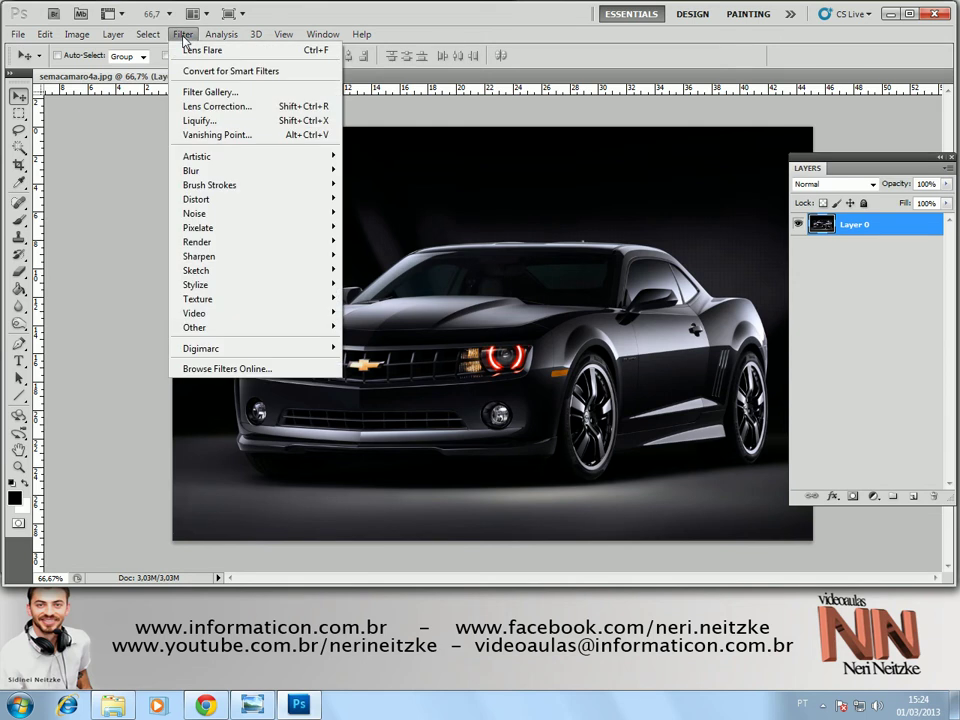
mouse_move(197, 242)
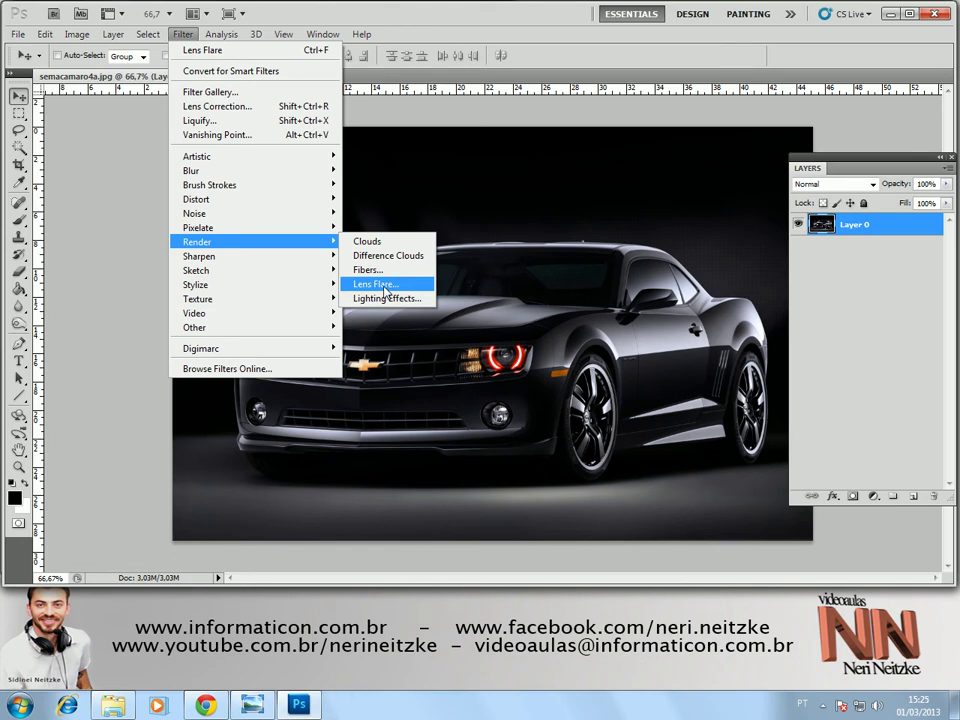
click(386, 292)
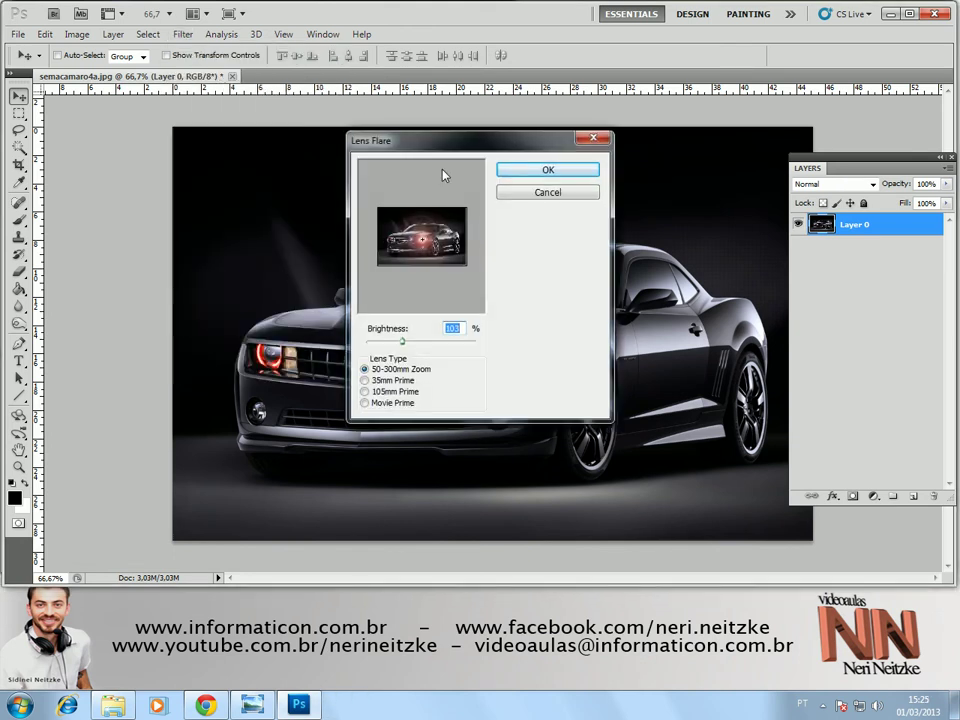
drag(436, 141, 418, 175)
drag(386, 372, 373, 372)
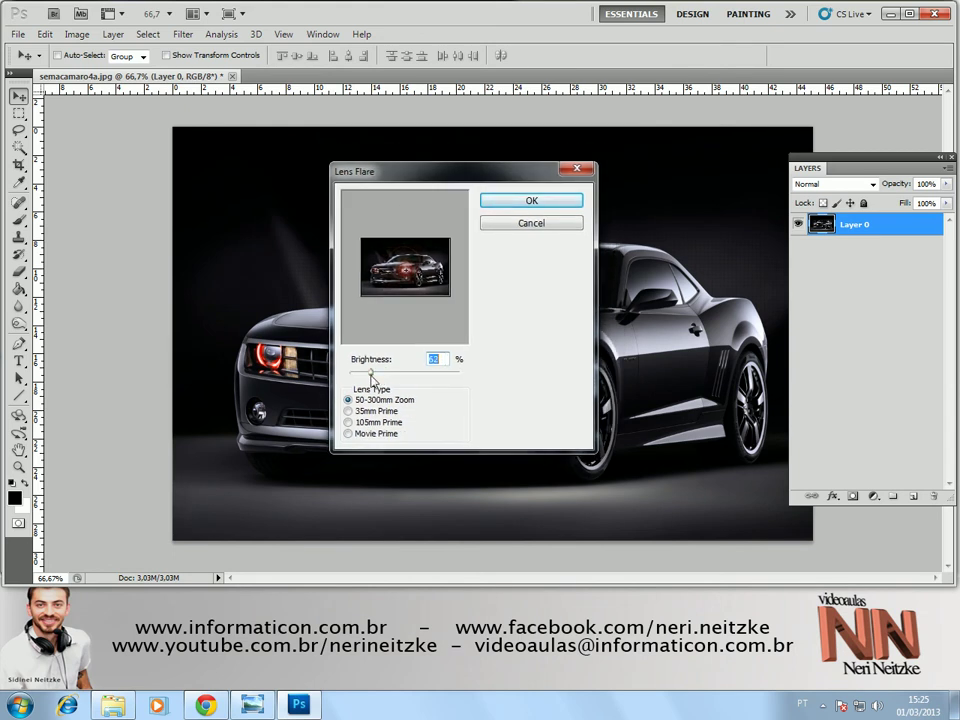
click(436, 286)
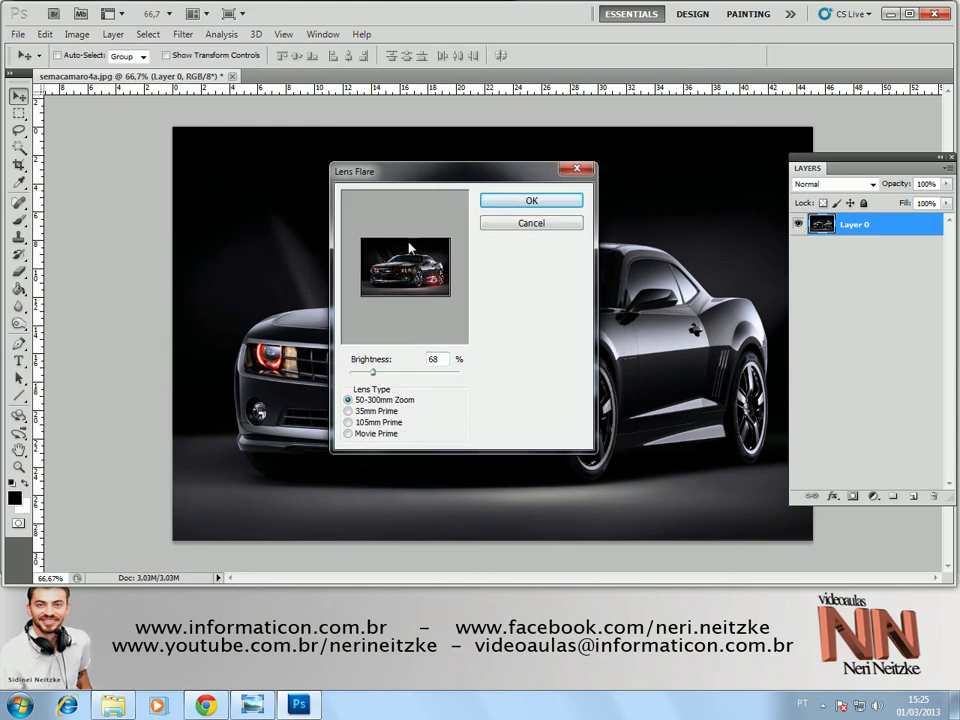
click(381, 223)
click(385, 274)
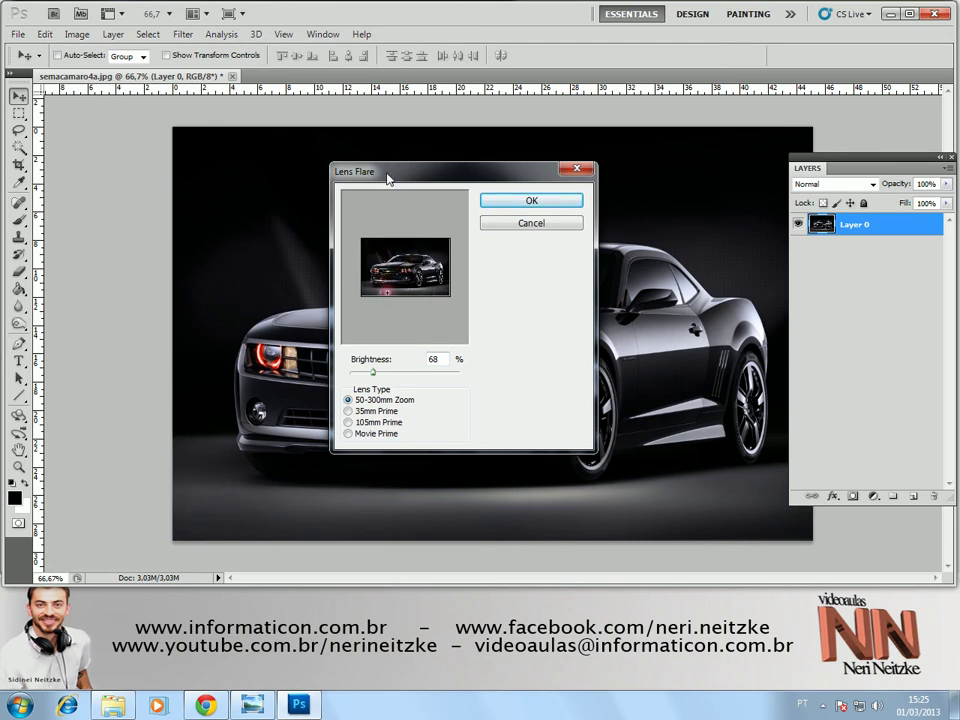
drag(388, 178, 443, 175)
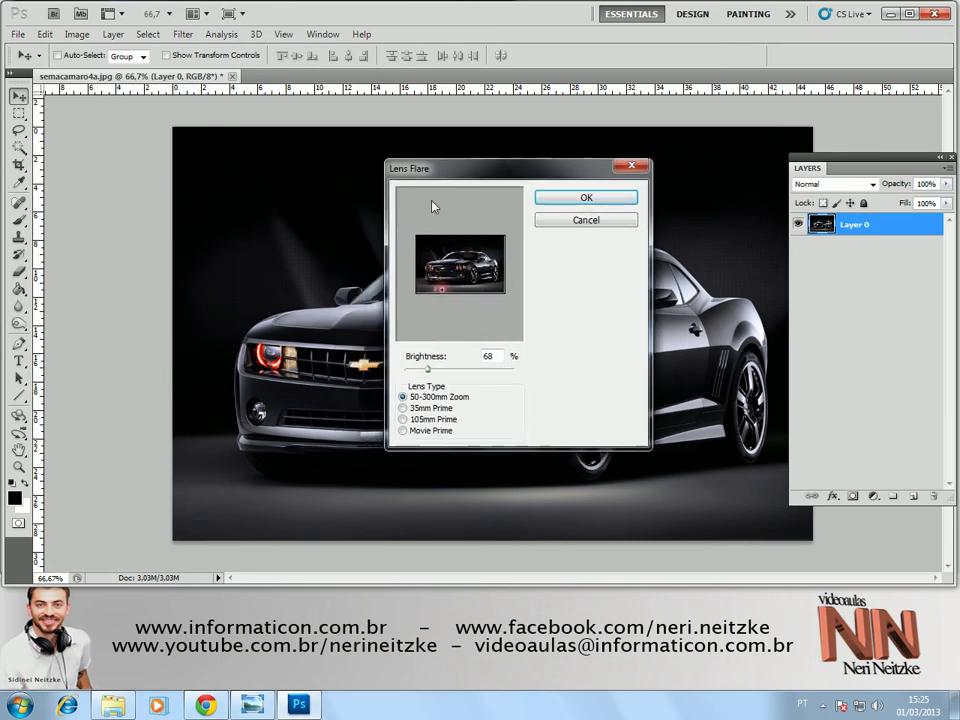
click(462, 269)
mouse_move(464, 178)
mouse_down()
mouse_move(393, 475)
mouse_move(485, 418)
mouse_move(474, 420)
mouse_up()
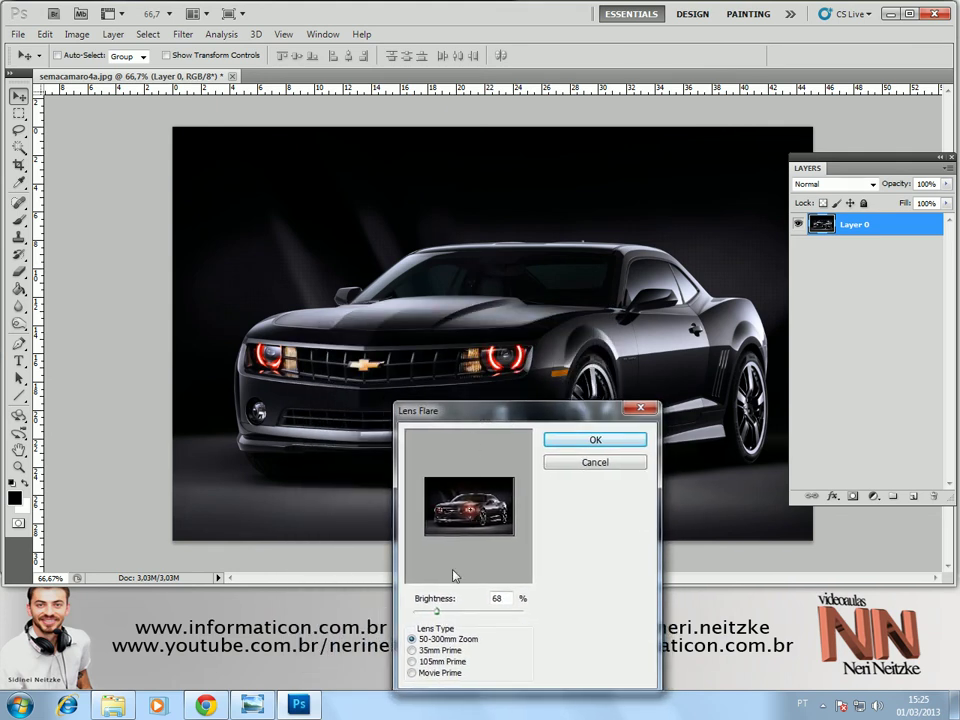
Set the flare to 105% brightness with the 50-300mm Zoom lens and apply it.
mouse_move(437, 610)
mouse_down()
mouse_move(483, 610)
mouse_move(453, 613)
mouse_up()
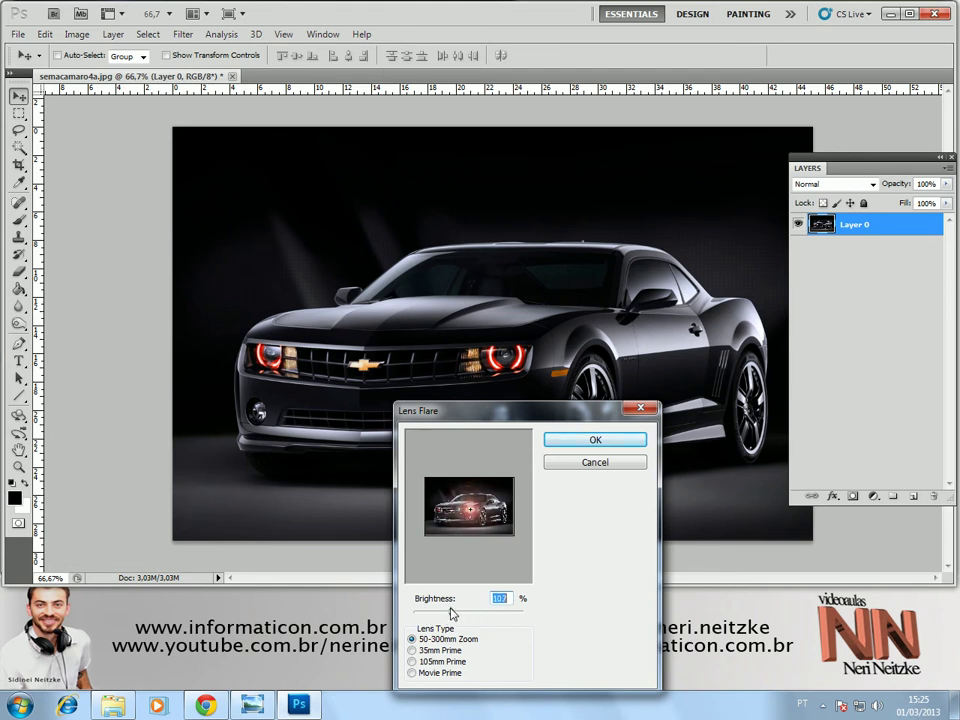
click(445, 651)
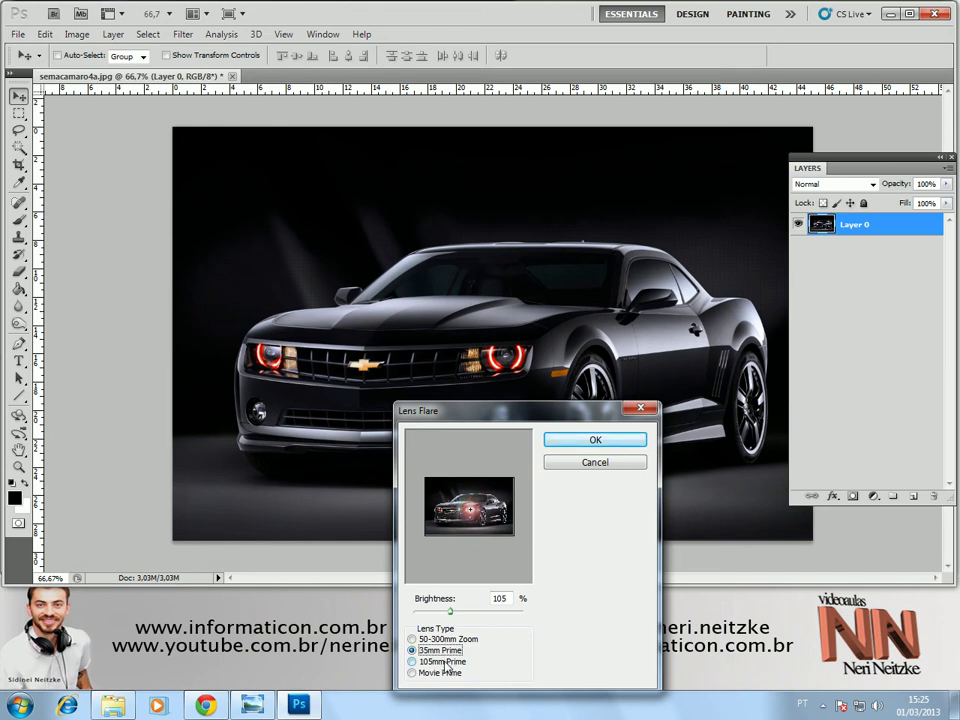
click(447, 662)
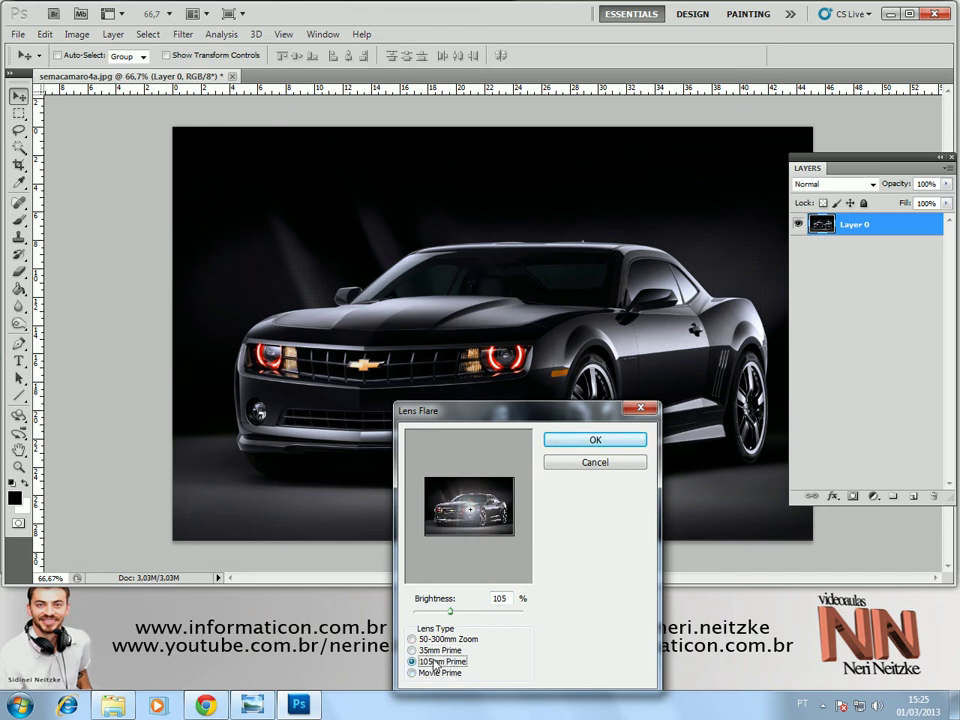
click(433, 650)
click(431, 640)
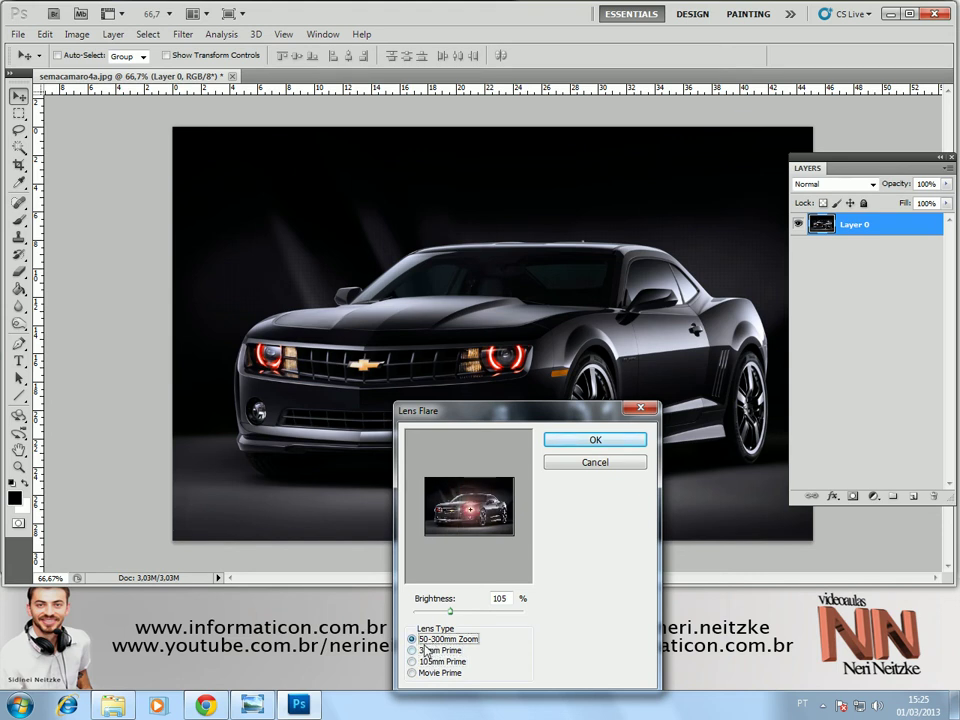
click(631, 439)
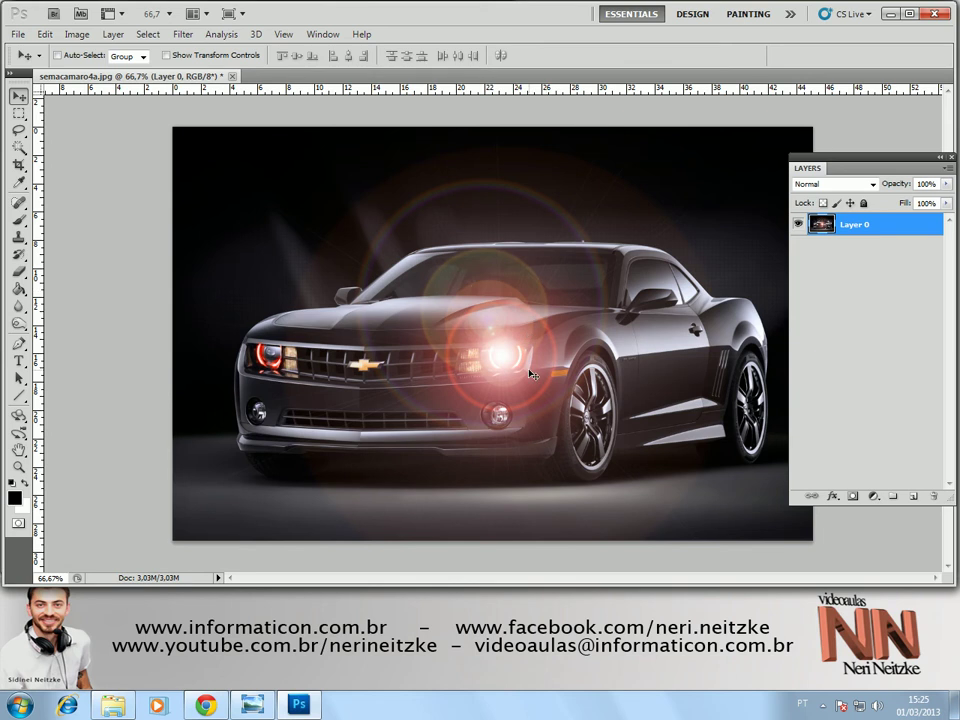
Undo the flare, add a new Layer 1, and fill it solid black with the Paint Bucket.
key(ctrl+z)
click(913, 496)
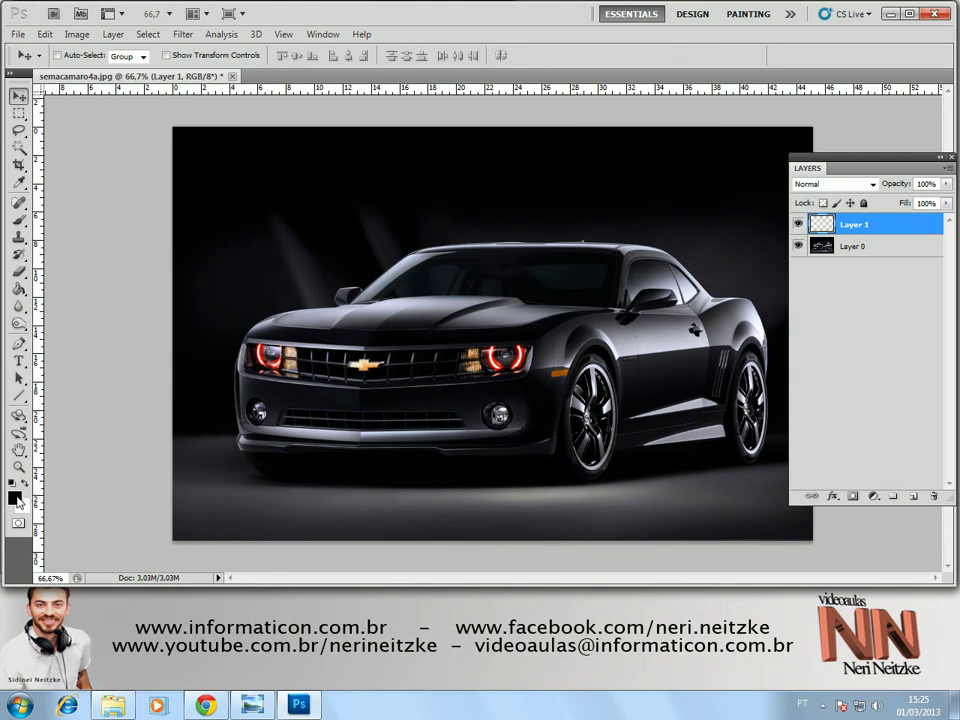
key(g)
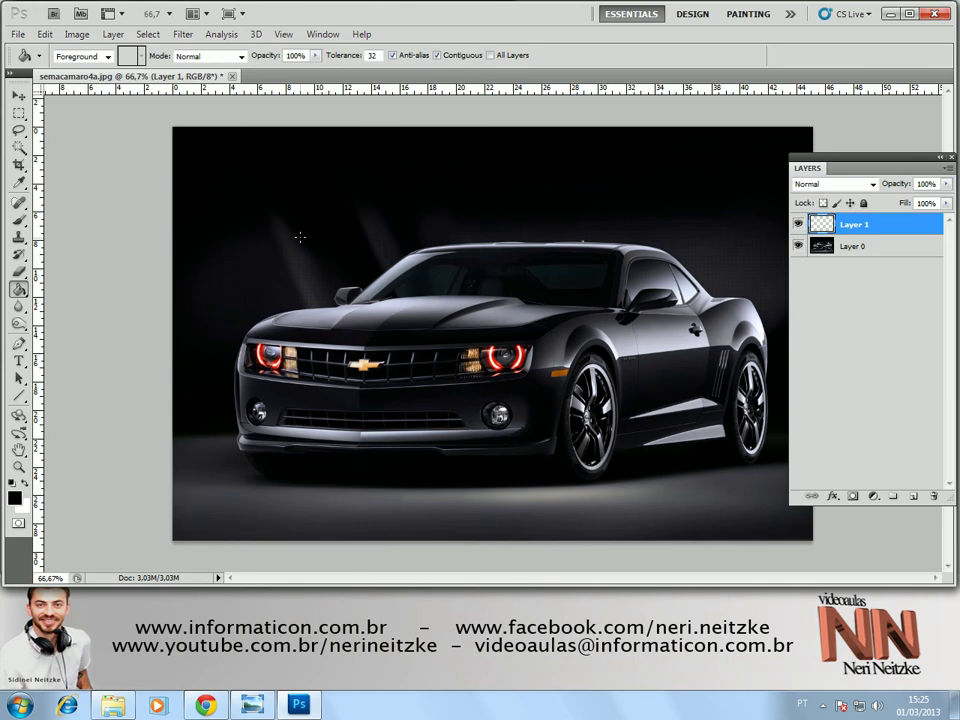
click(300, 237)
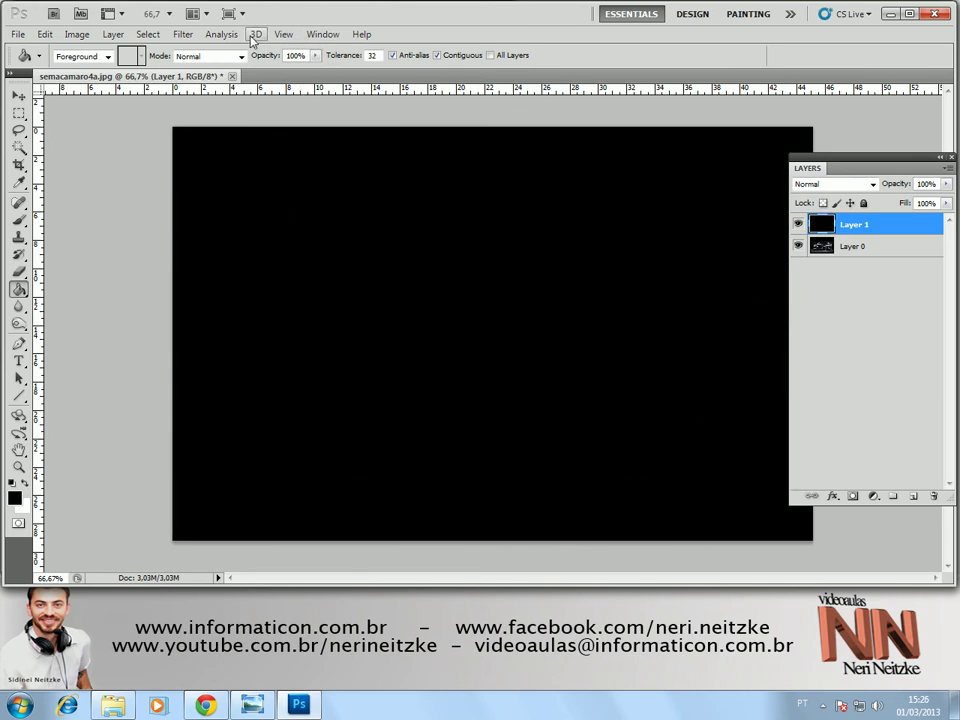
click(184, 35)
mouse_move(220, 242)
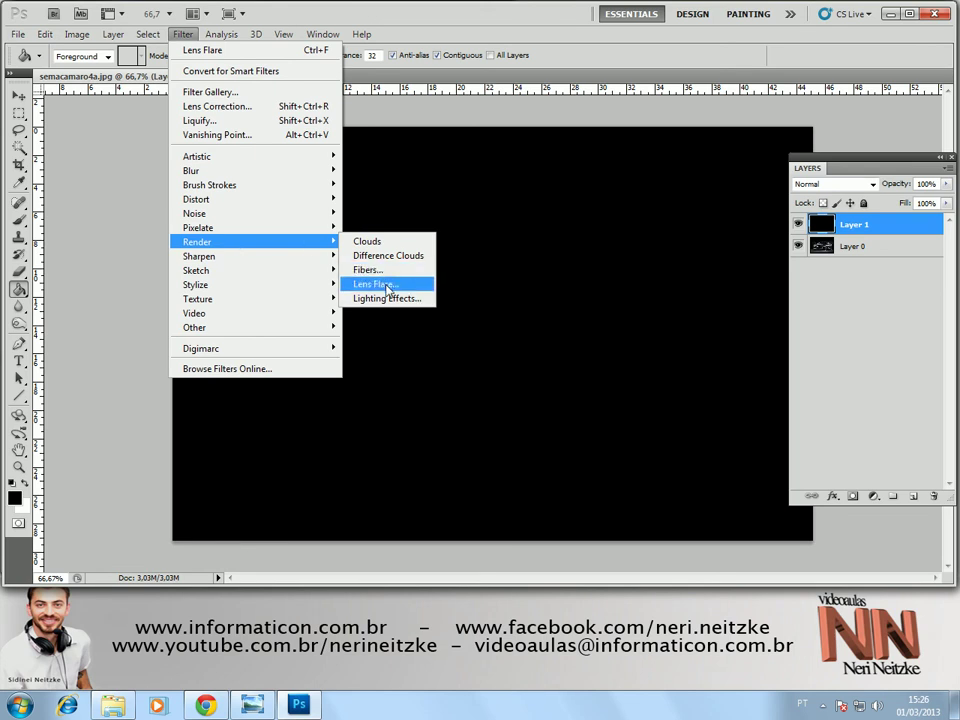
Render a 105% 50-300mm Zoom lens flare onto the black Layer 1.
click(378, 284)
mouse_move(502, 424)
mouse_down()
mouse_move(524, 291)
mouse_move(307, 285)
mouse_up()
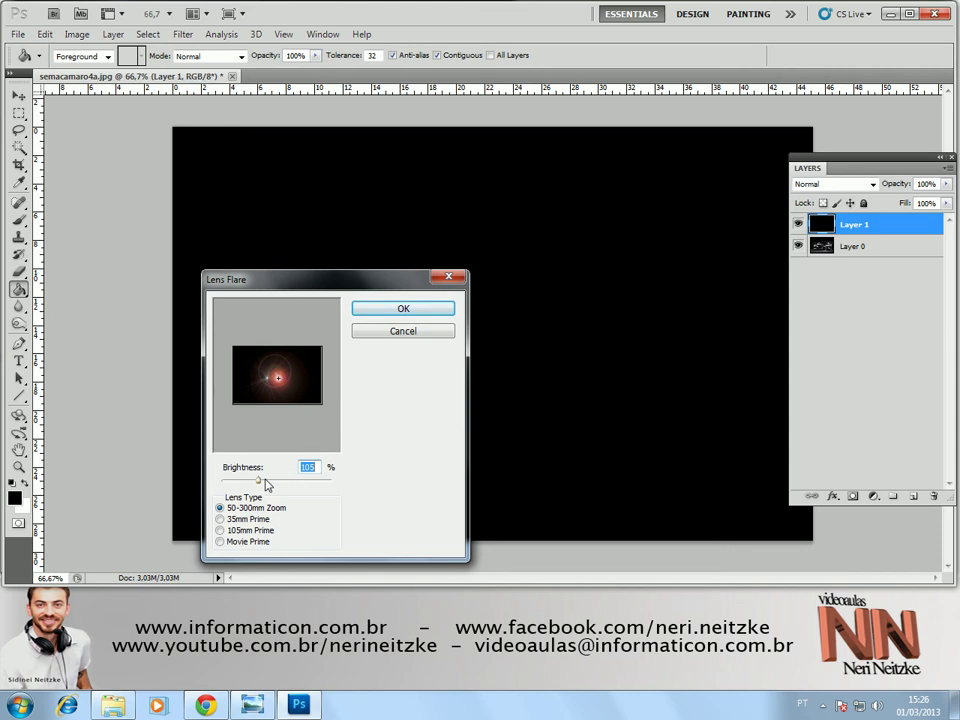
click(388, 312)
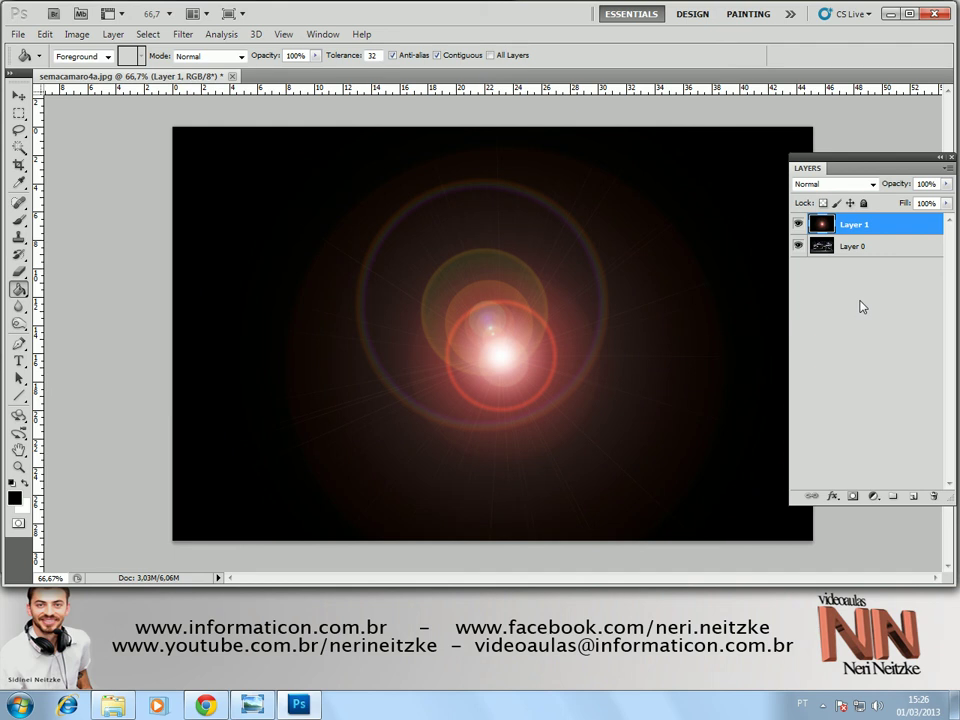
Set Layer 1 to Screen blend mode and toggle its visibility to compare against the car.
click(840, 184)
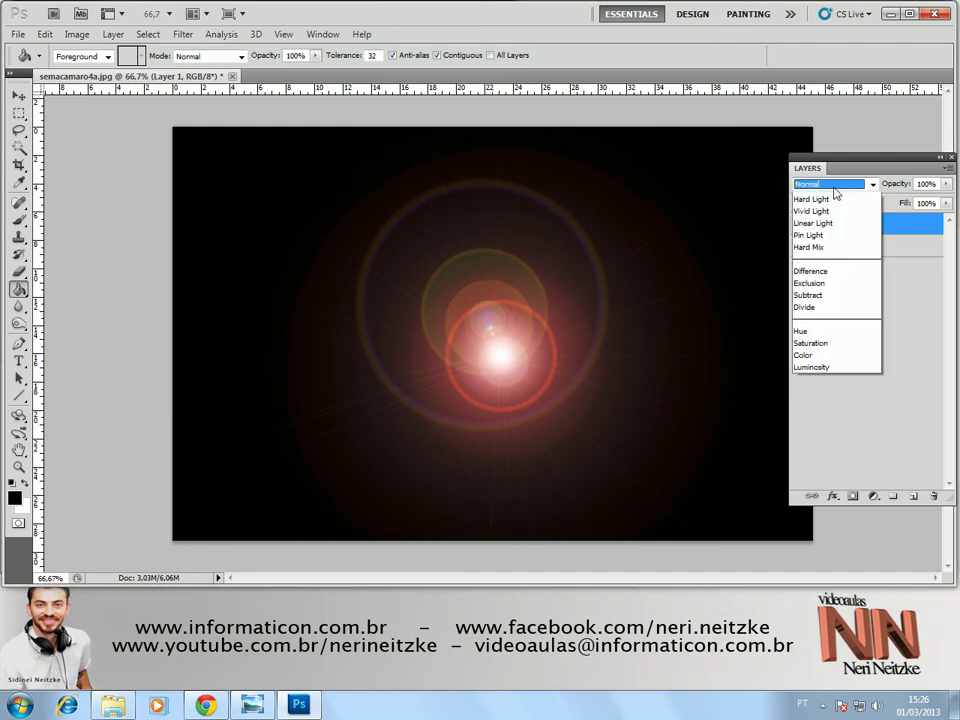
click(836, 318)
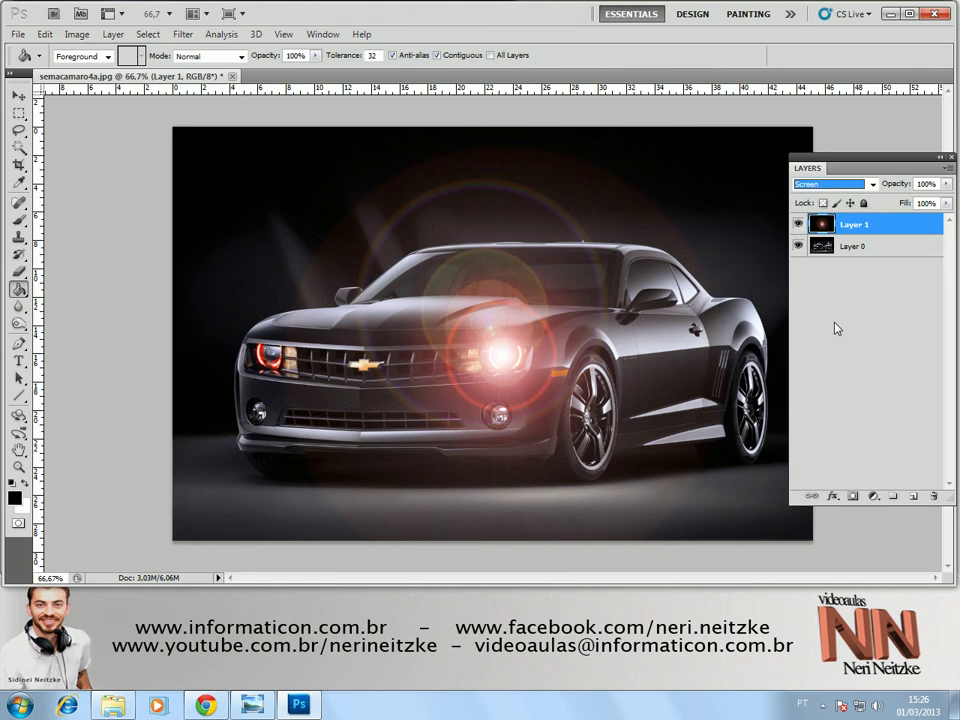
click(798, 225)
click(798, 225)
click(798, 225)
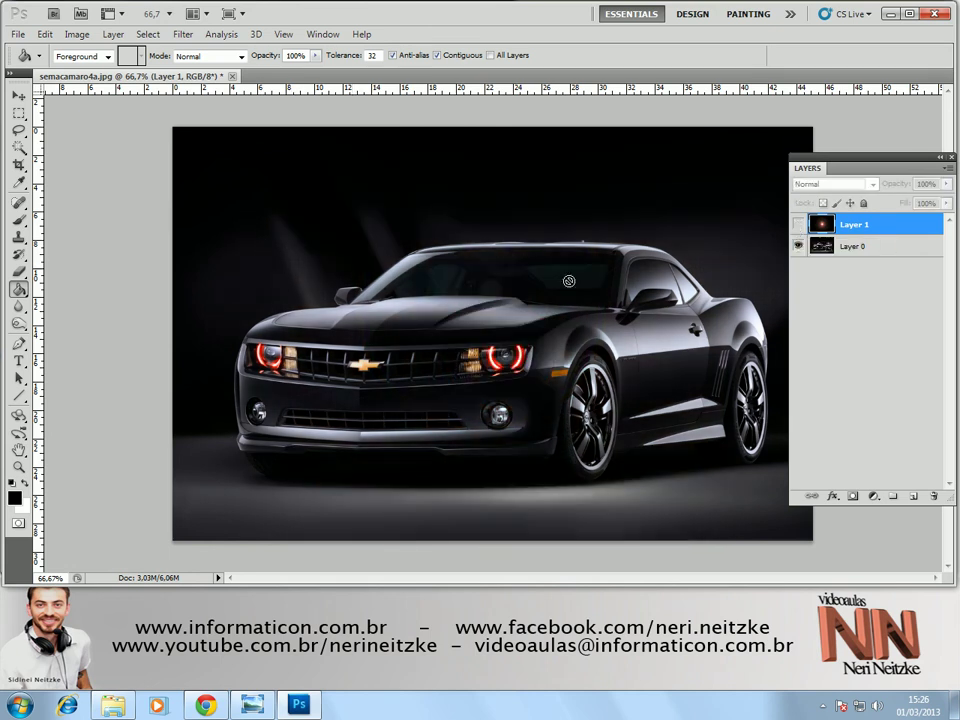
click(798, 225)
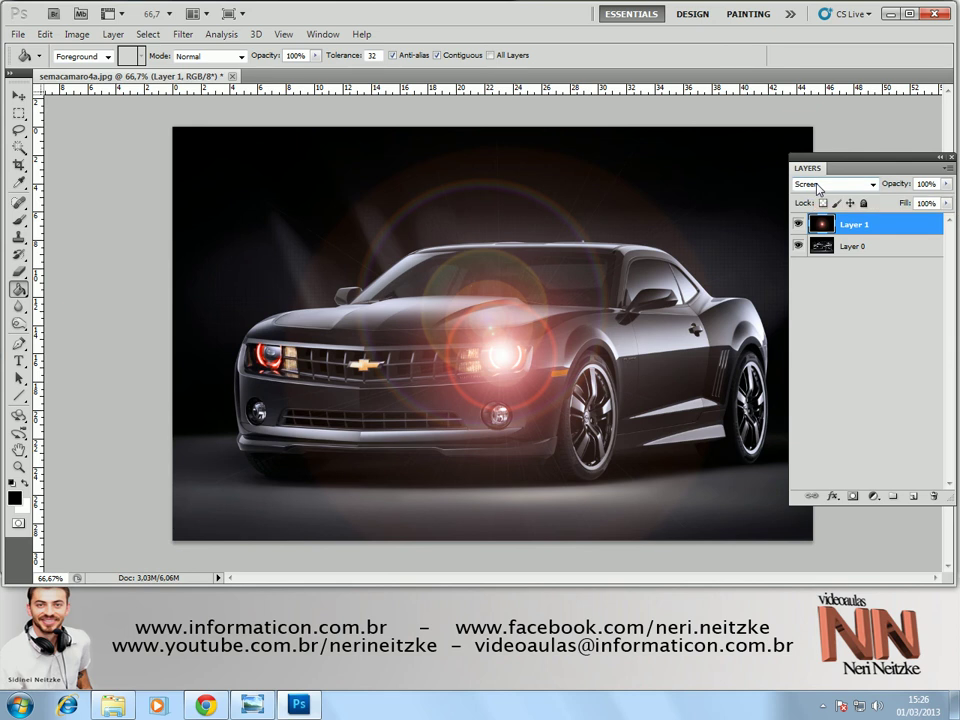
key(ctrl+u)
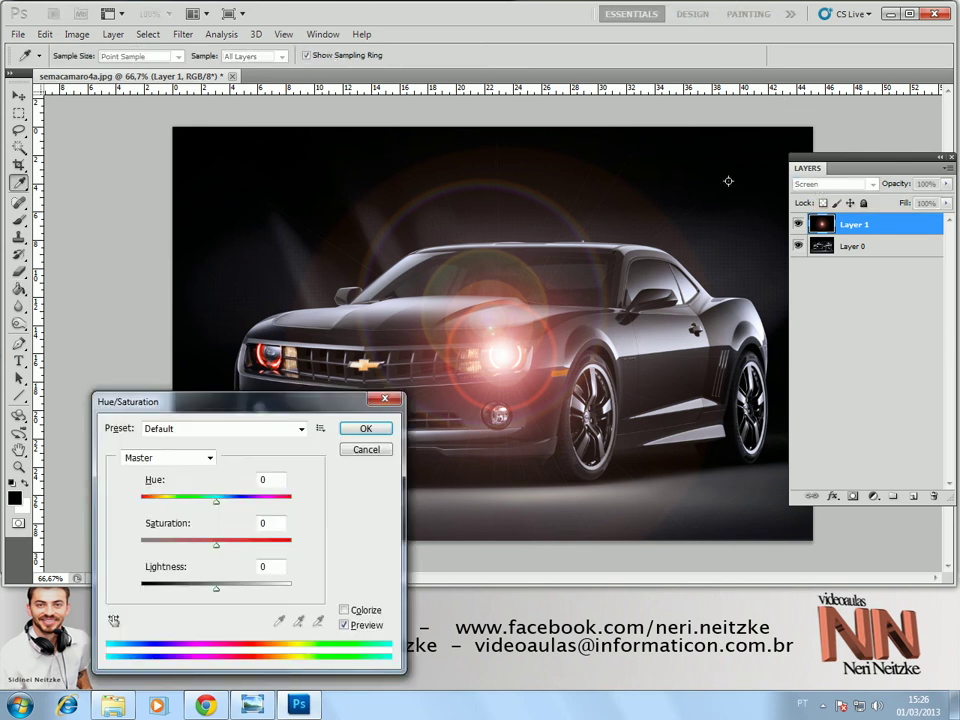
Colorize the flare layer in Hue/Saturation with Hue 238 and Saturation 72.
click(357, 452)
click(77, 34)
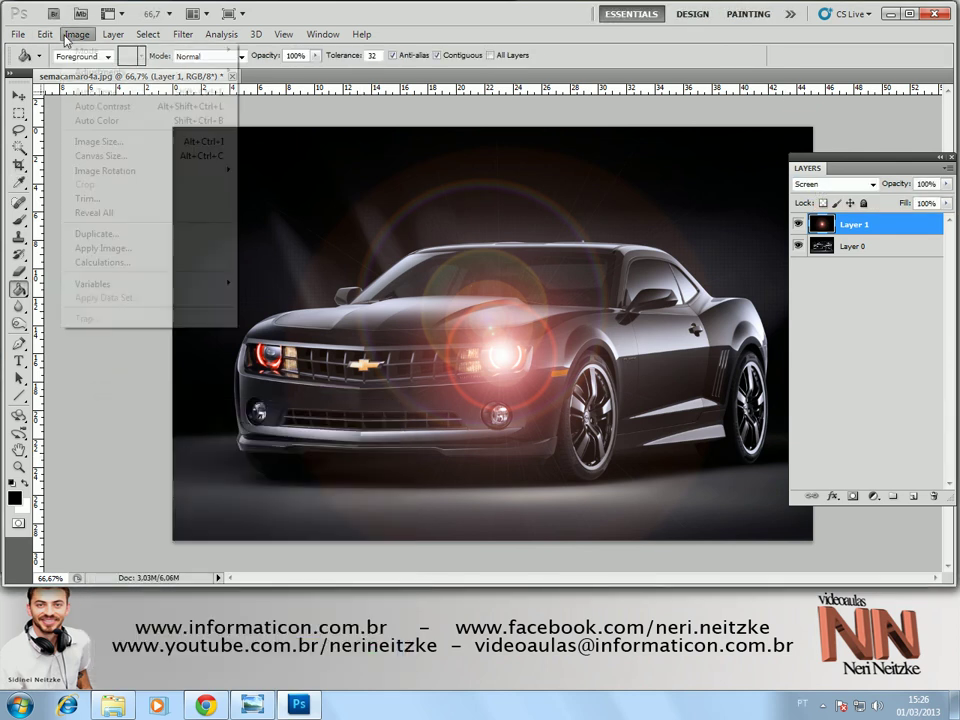
mouse_move(100, 71)
click(335, 151)
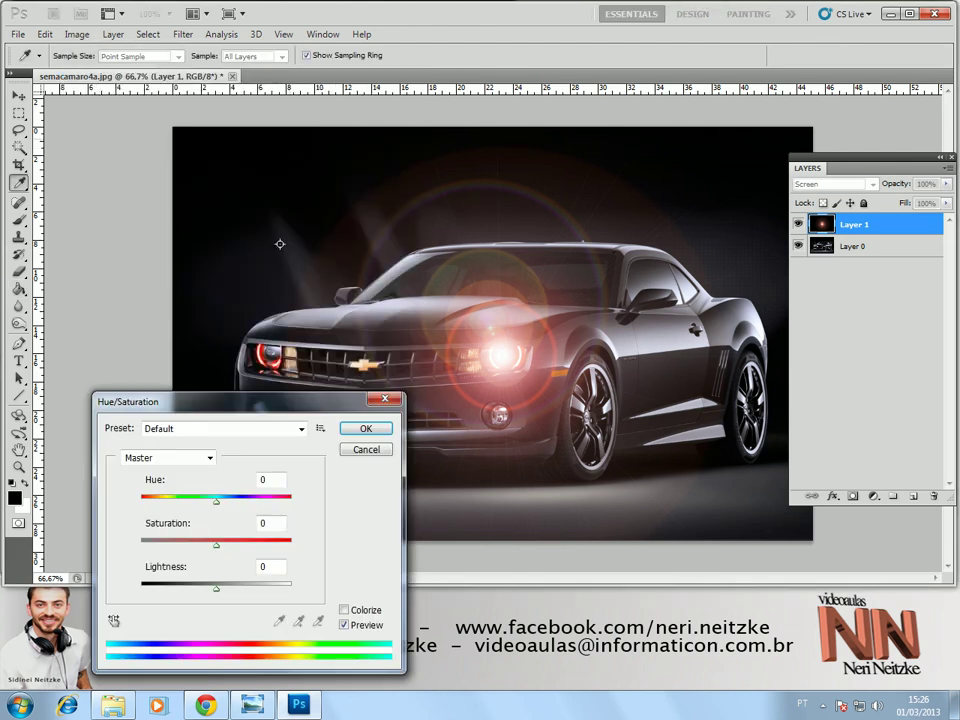
drag(238, 416, 332, 475)
click(438, 667)
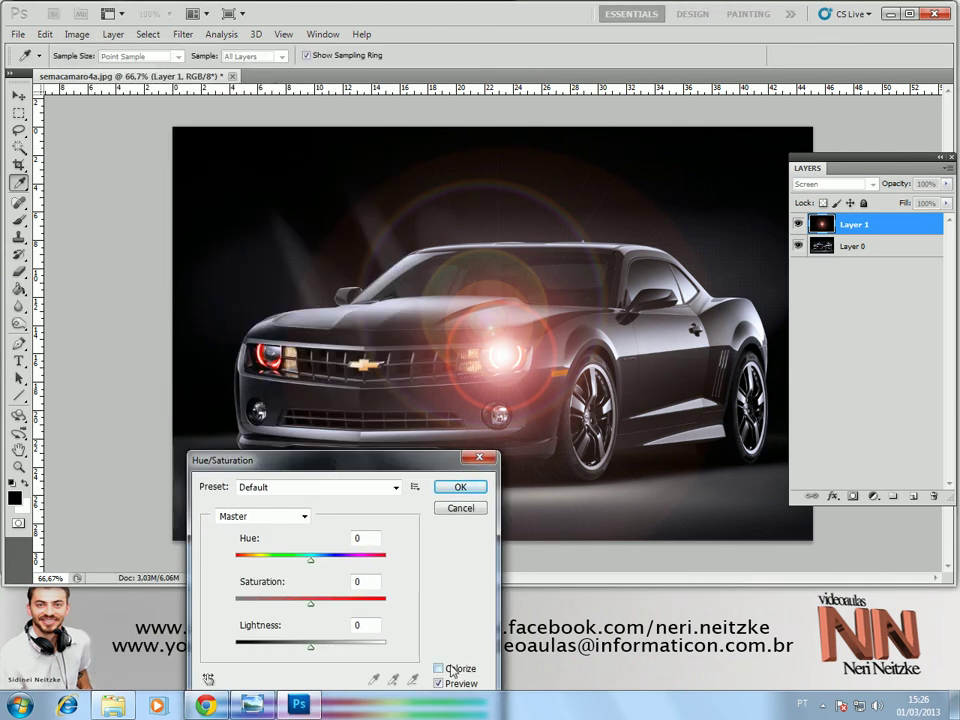
drag(239, 559, 338, 561)
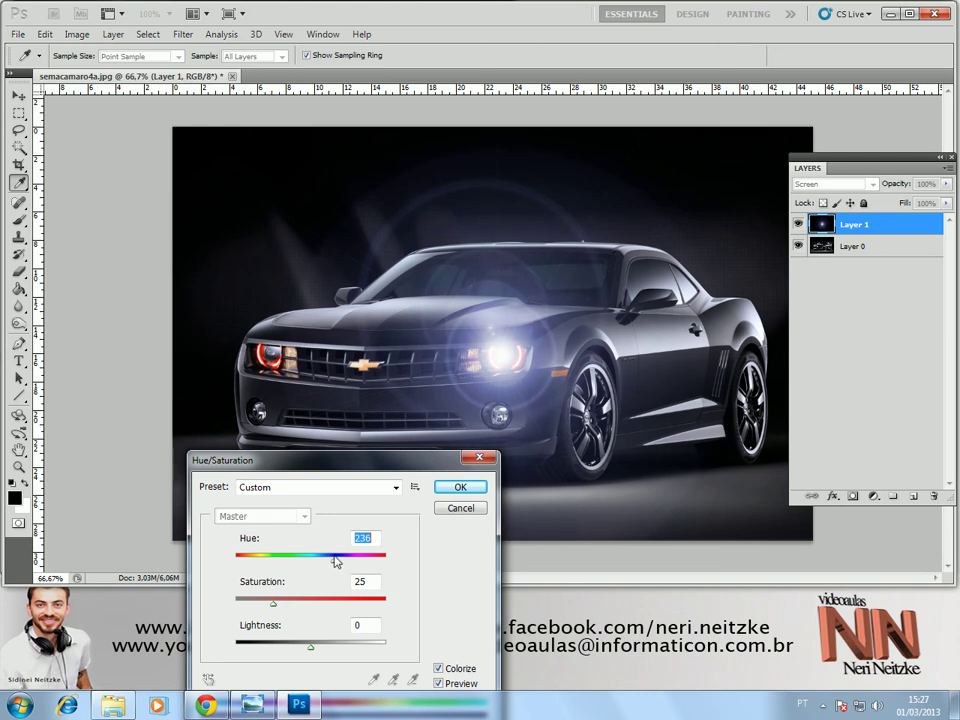
drag(275, 606, 332, 600)
drag(332, 598, 344, 598)
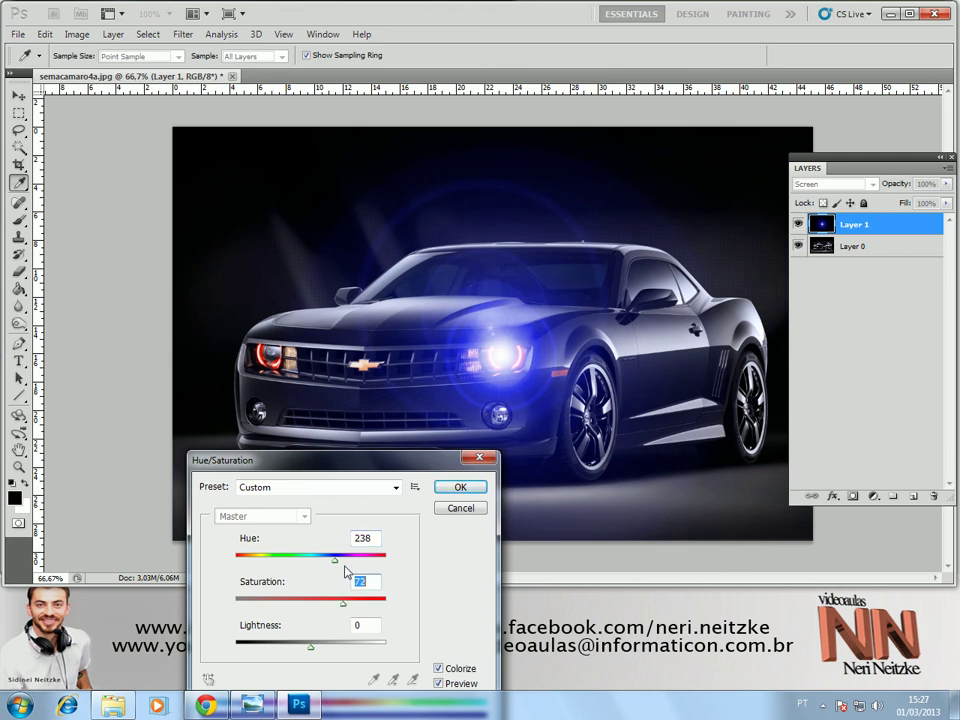
mouse_move(412, 460)
mouse_down()
mouse_move(512, 547)
mouse_move(268, 253)
mouse_move(445, 382)
mouse_move(522, 459)
mouse_move(274, 265)
mouse_move(276, 334)
mouse_move(261, 271)
mouse_up()
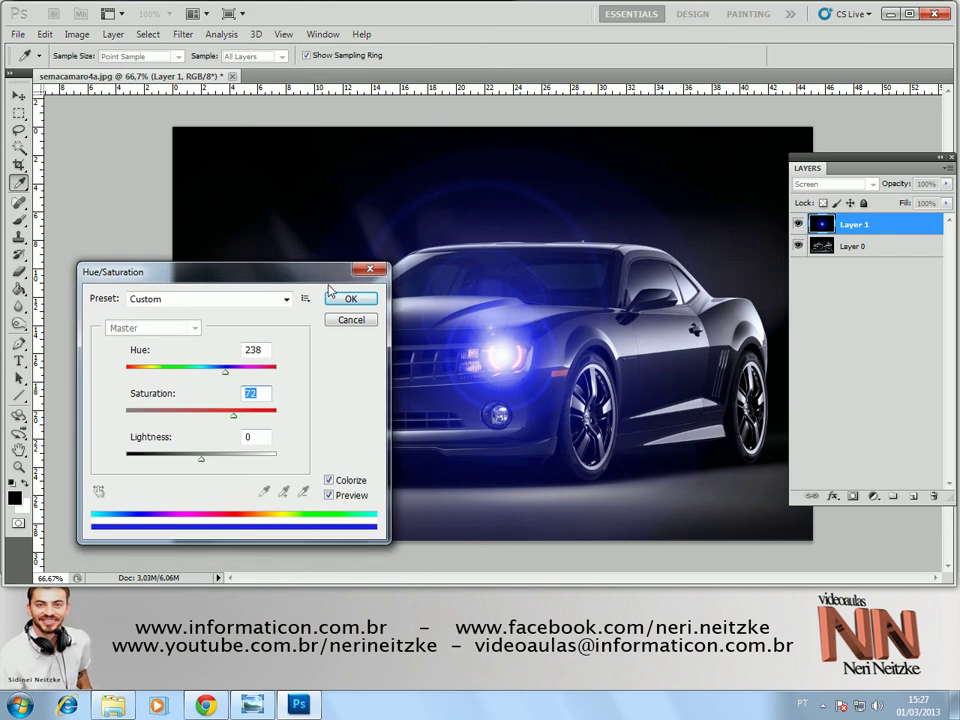
click(350, 299)
Scale the blue flare to 91.38% over the right headlight, then duplicate it as Layer 1 copy.
key(g)
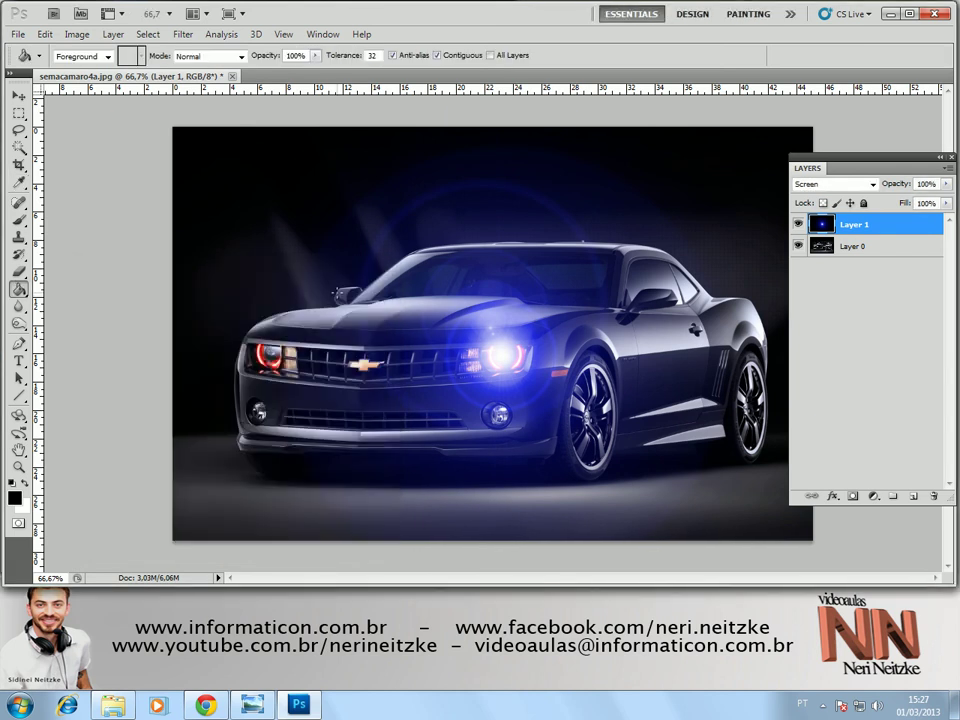
key(ctrl+t)
drag(176, 131, 262, 169)
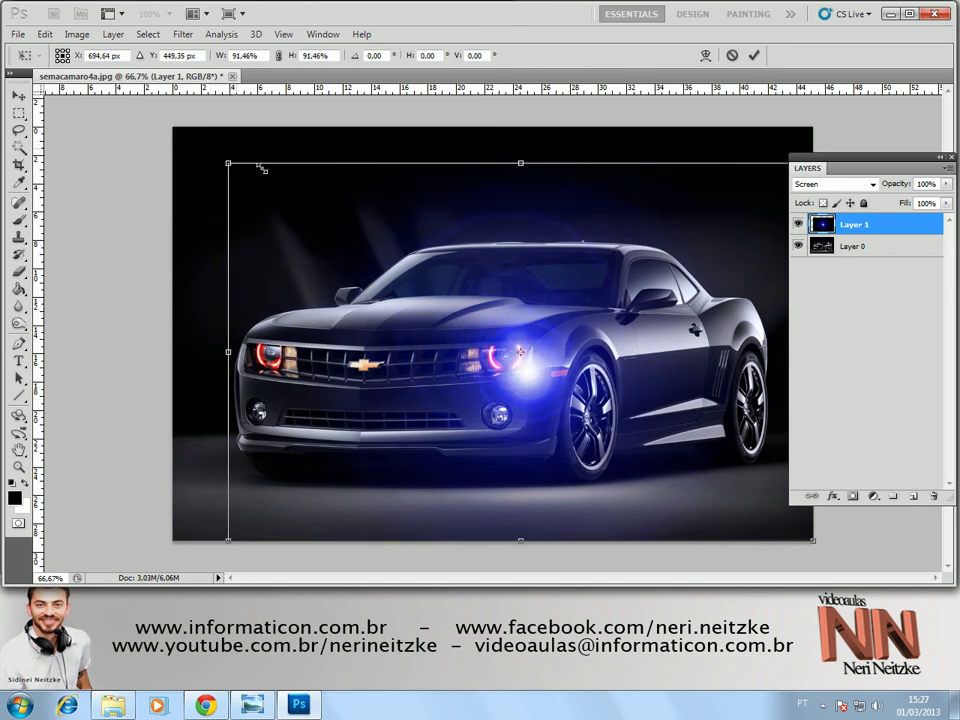
drag(570, 390, 543, 375)
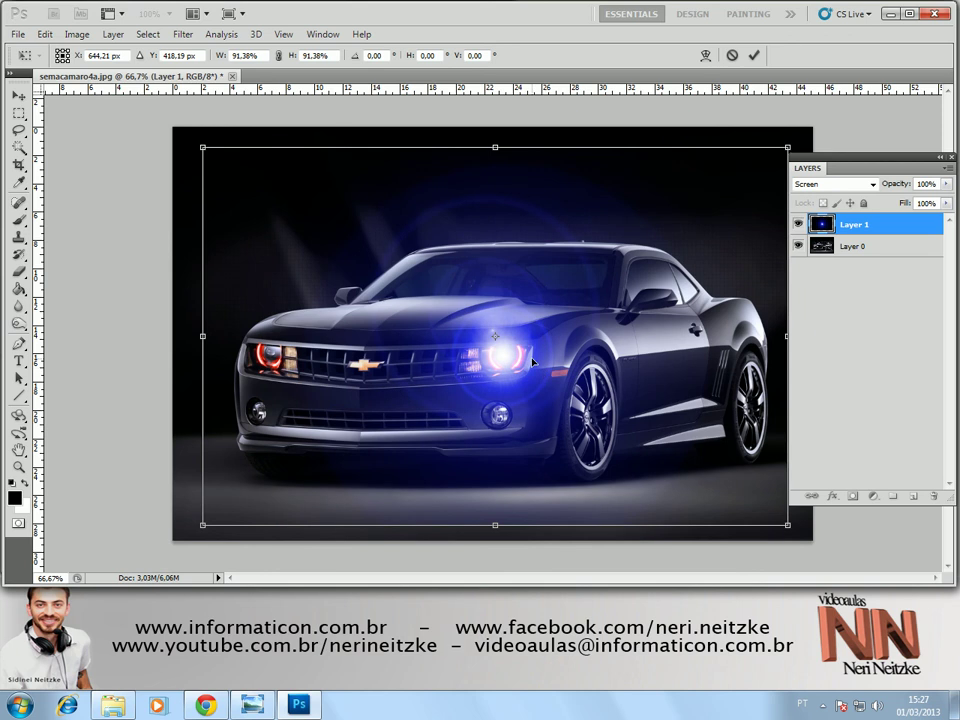
key(g)
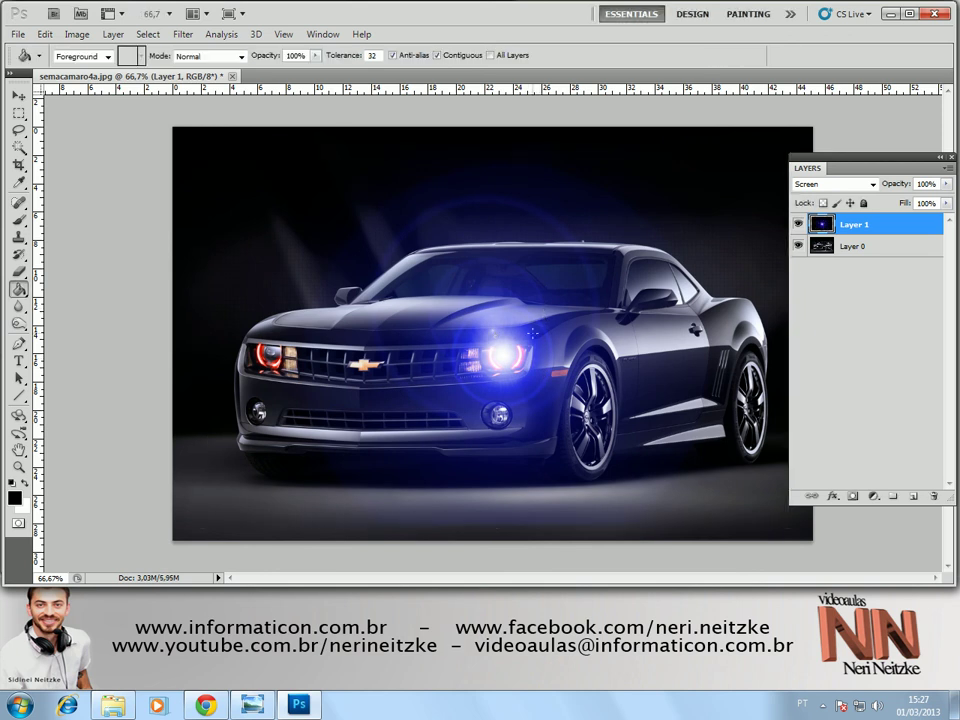
key(ctrl+j)
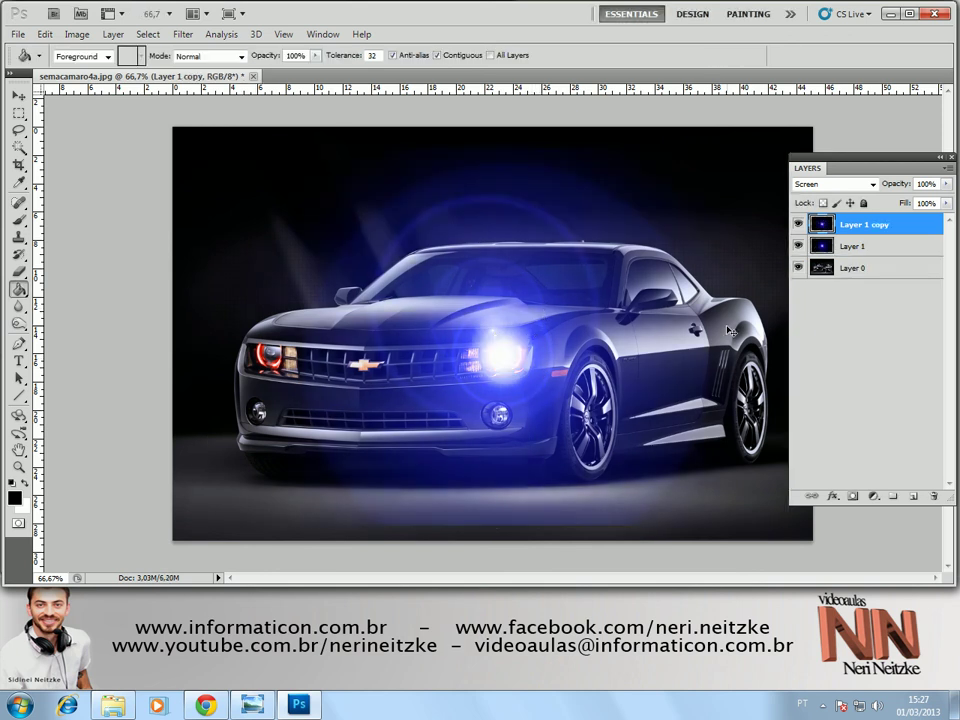
Move Layer 1 copy's glow onto the left headlight and add a layer mask to it.
key(v)
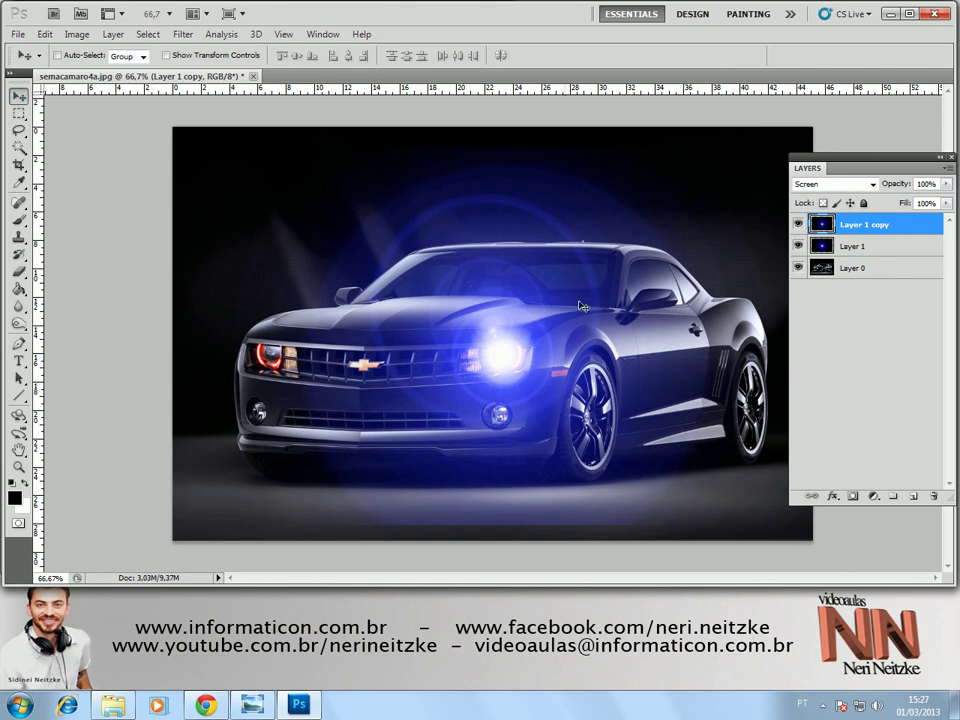
drag(525, 358, 297, 365)
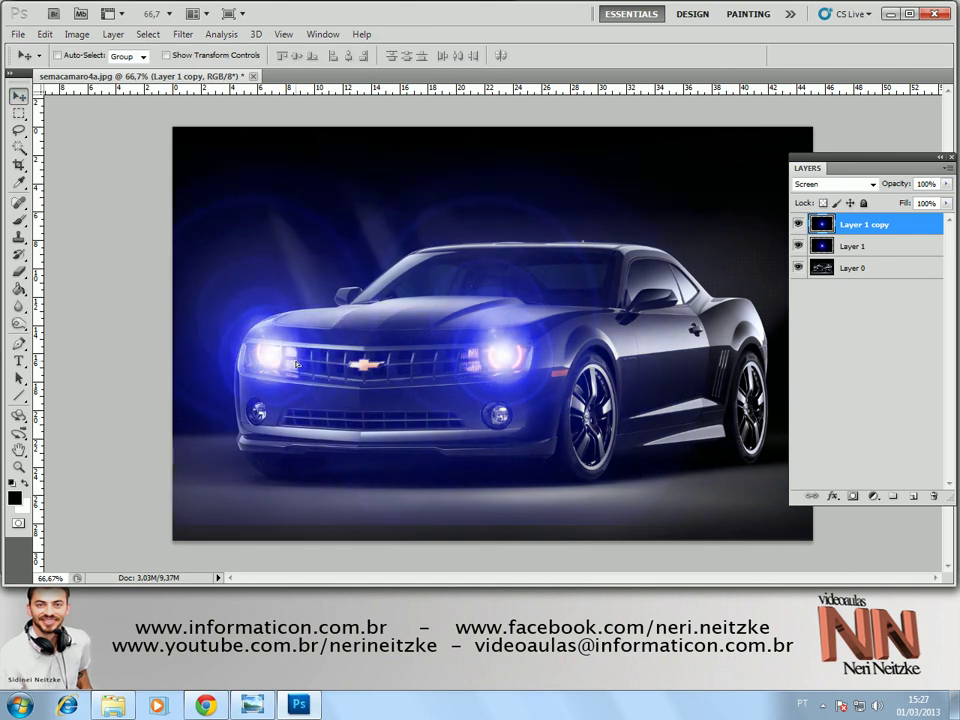
click(853, 496)
Minimize Photoshop and the file window, then restore Windows Photo Viewer showing the PLACA VIDEO AULAS.jpg banner.
click(888, 13)
click(888, 12)
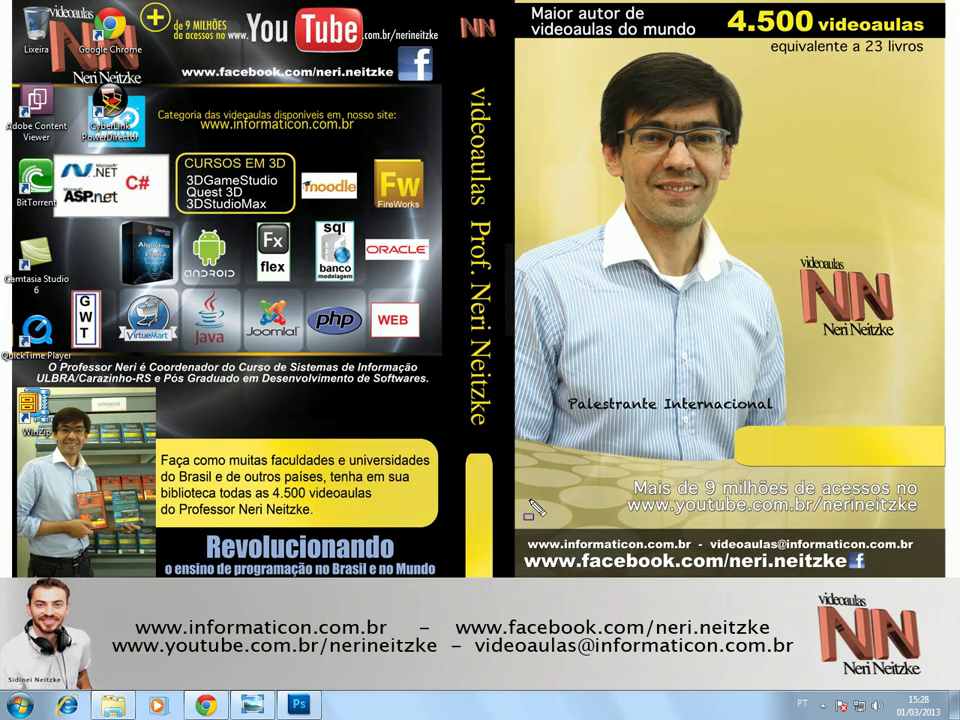
mouse_move(572, 551)
mouse_down()
mouse_move(746, 574)
mouse_move(934, 576)
mouse_up()
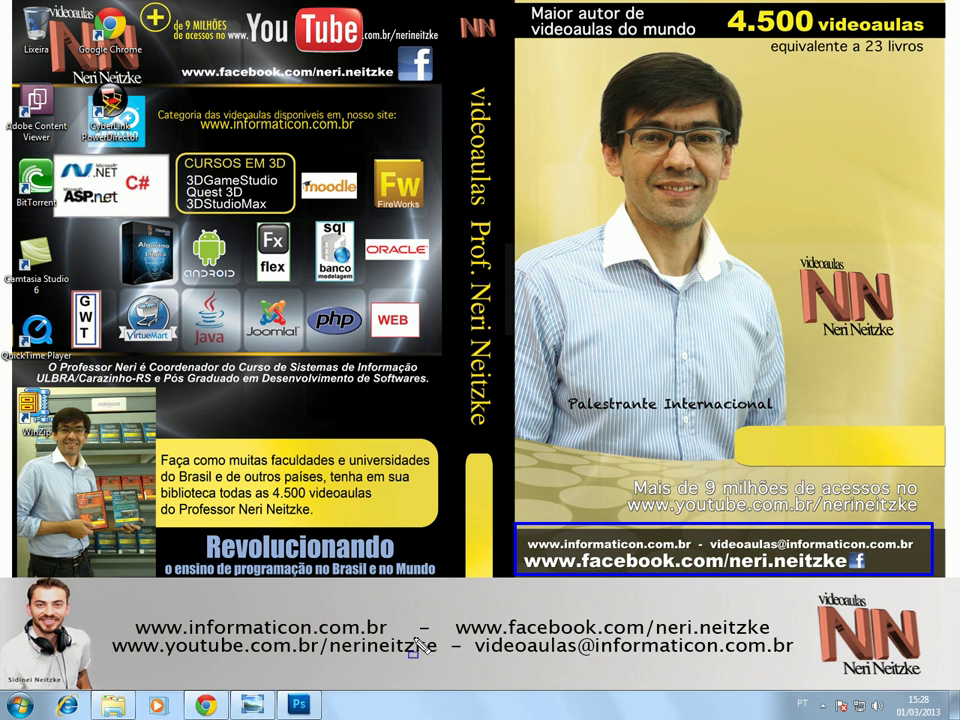
click(252, 703)
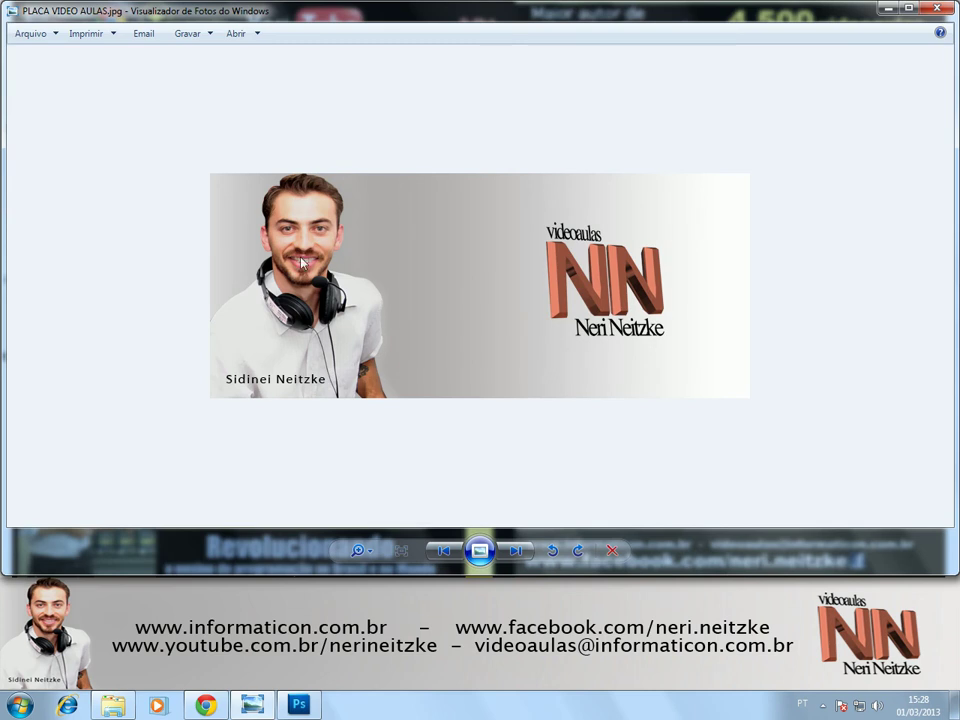